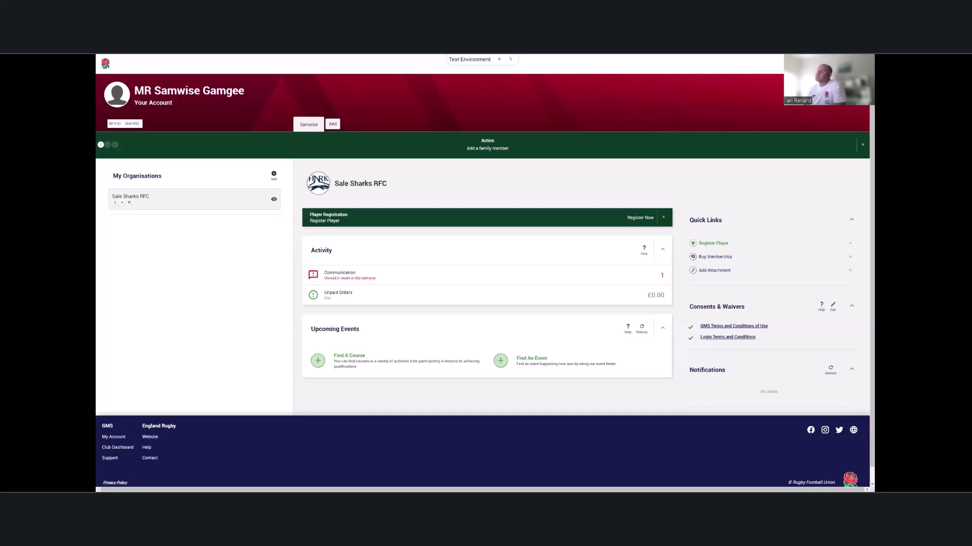
Step: Search the organisation finder for "chichester" and submit the player registration request to the club
key(alt+Tab)
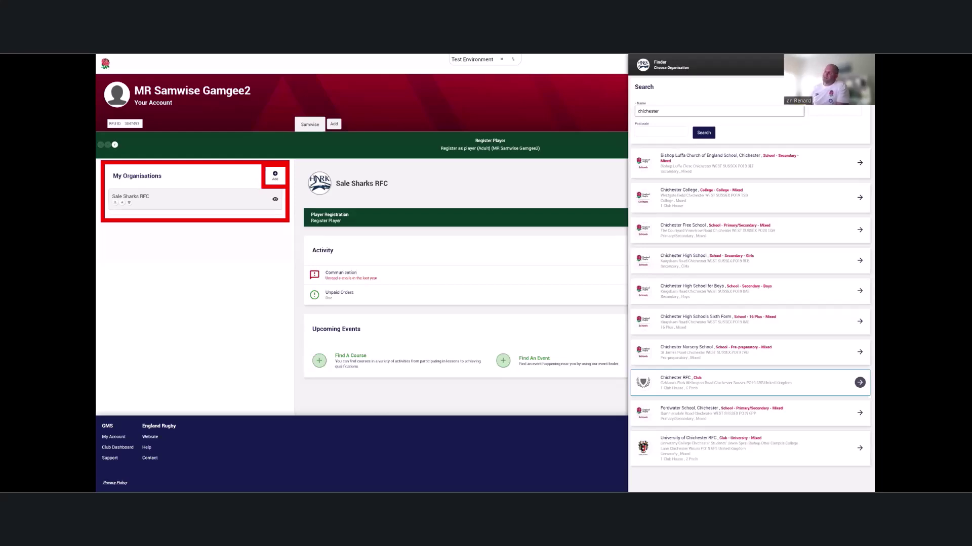
key(Right)
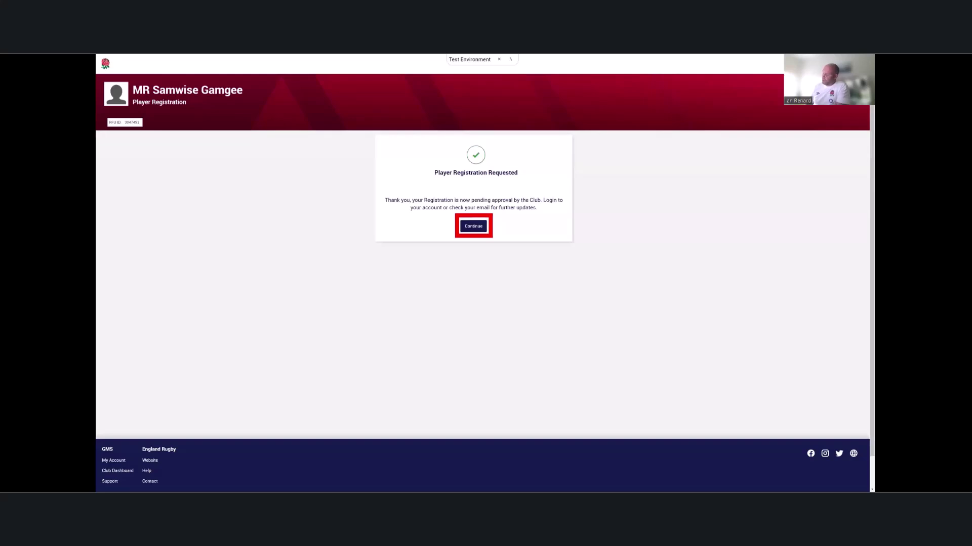
Step: Open Sale Sharks RFC's list of pending player registrations from the club administrator's account
key(Right)
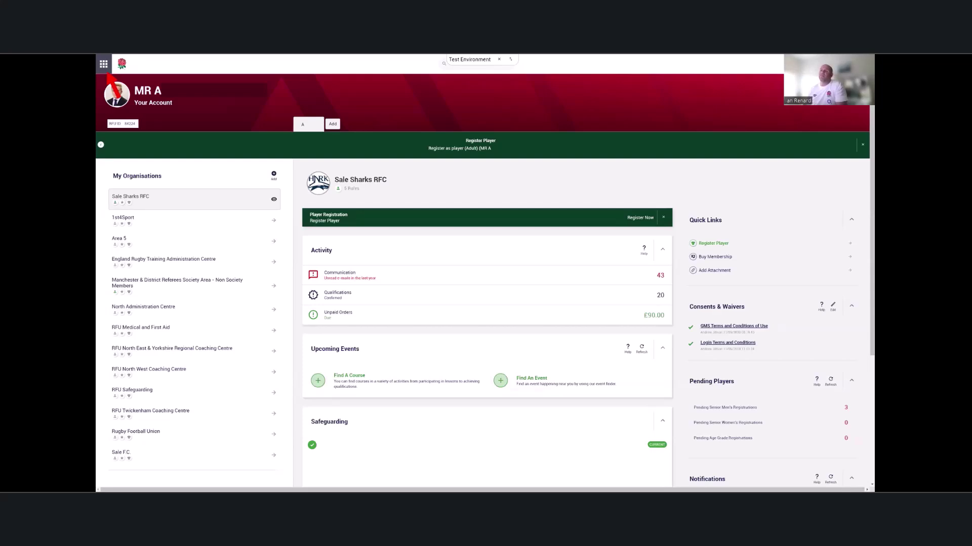
key(Right)
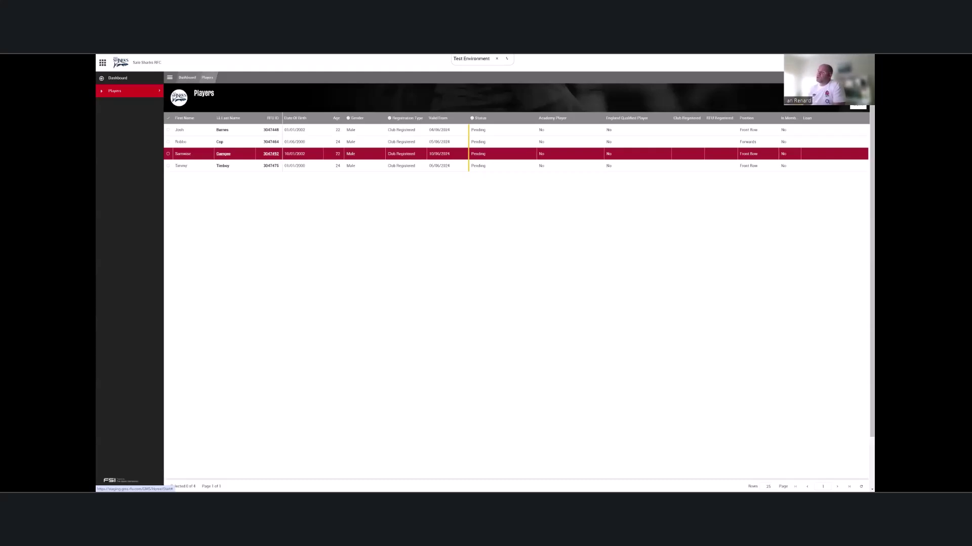
Step: Review the profile, emergency contact and registration details of the pending player with the 10/06/2024 valid-from date
click(224, 155)
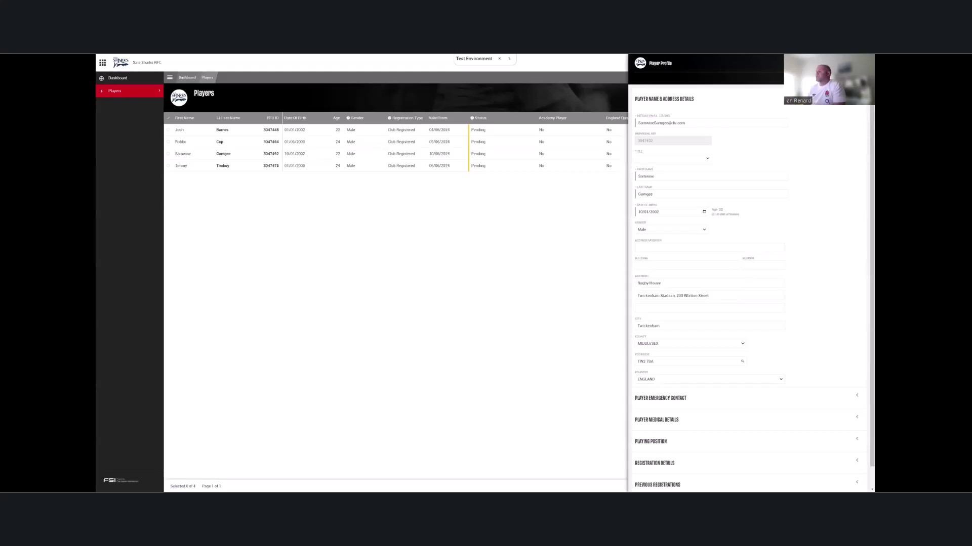
click(661, 398)
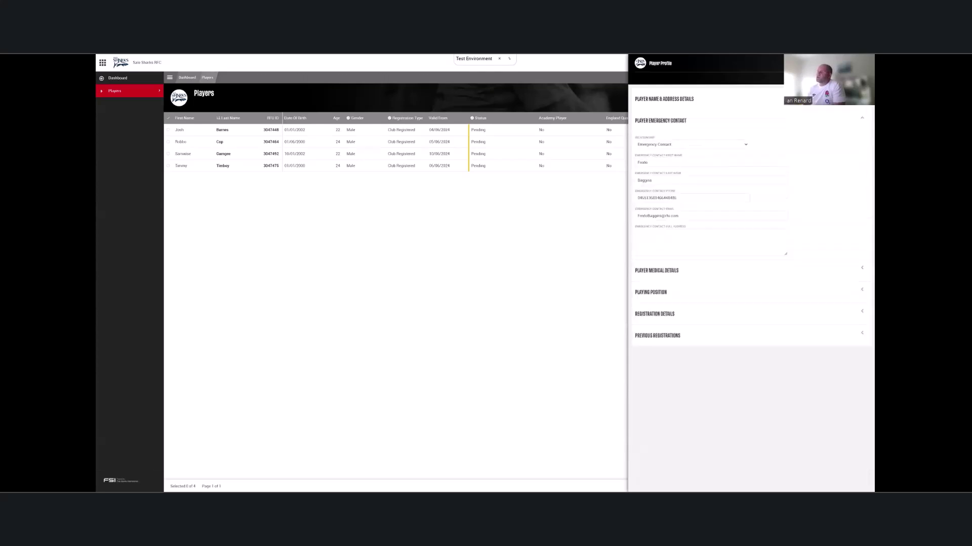
click(654, 313)
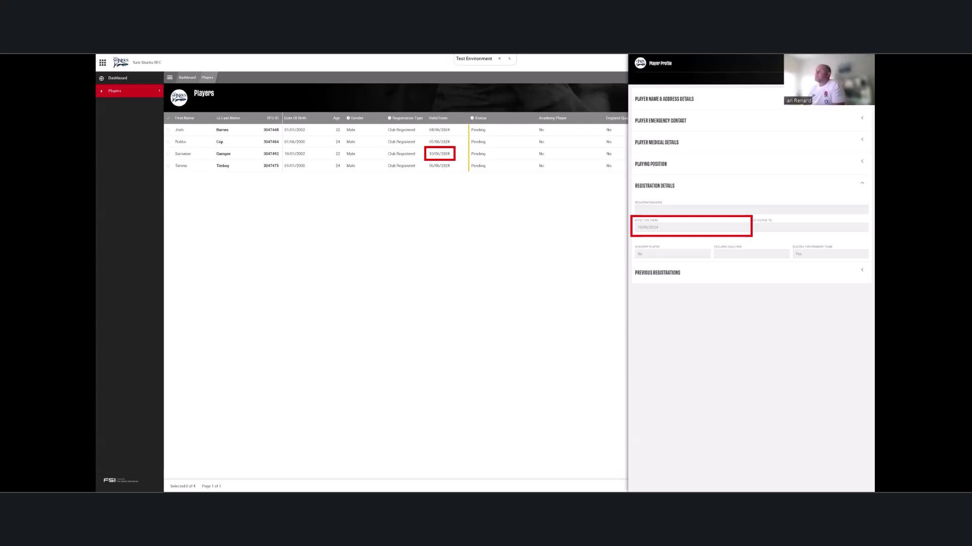
Step: Close the profile, select the pending player valid from 10/06/2024 and approve the registration
key(Right)
key(Right)
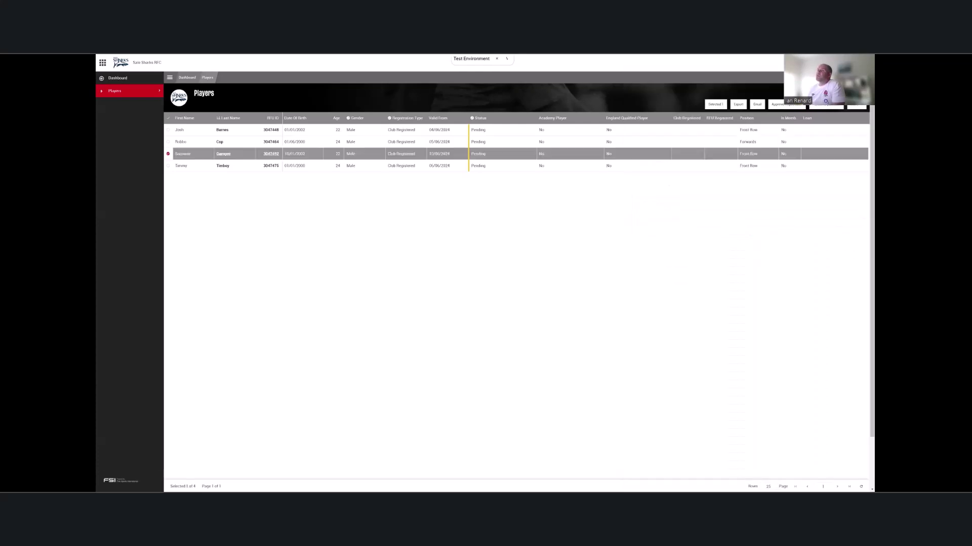
key(Right)
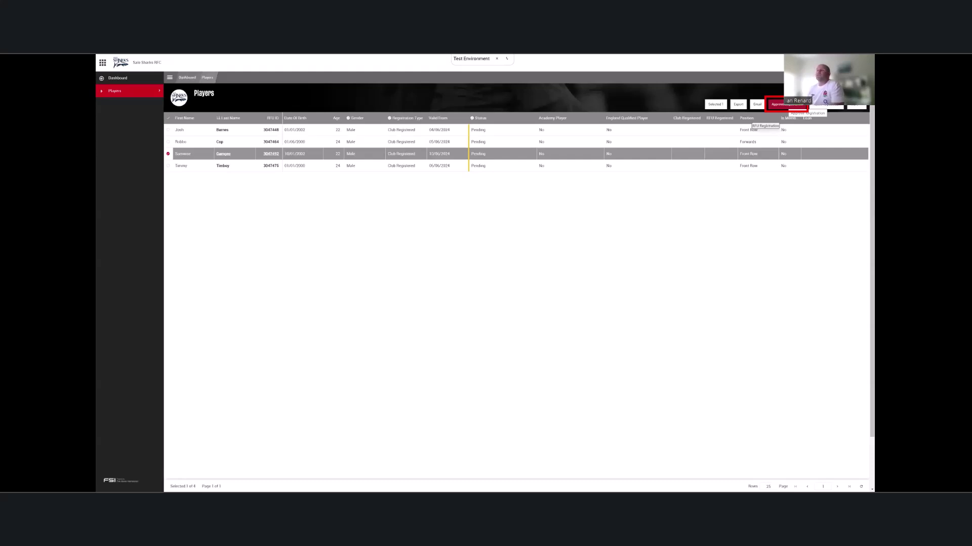
key(Right)
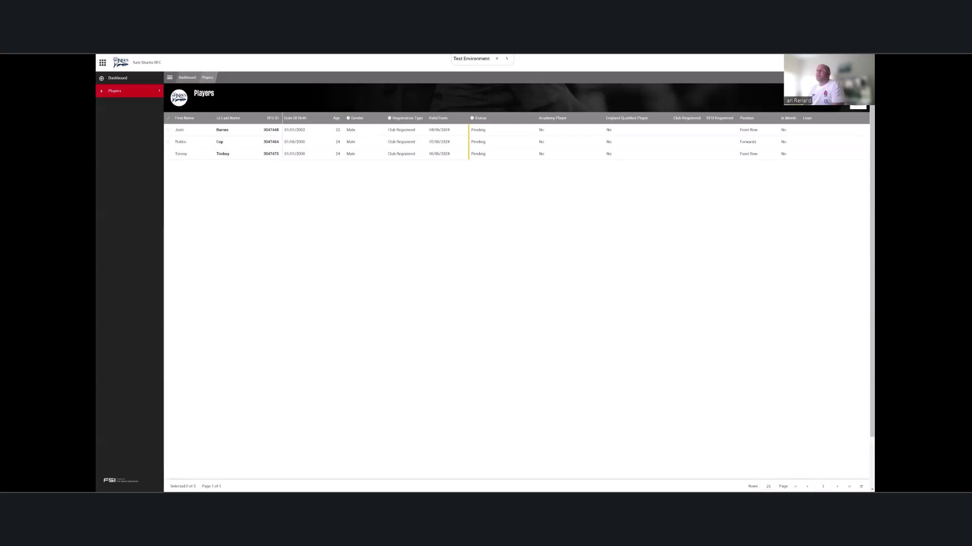
Step: Return to the registration overview and open the approved club registrations for senior men to check the player's status
key(Right)
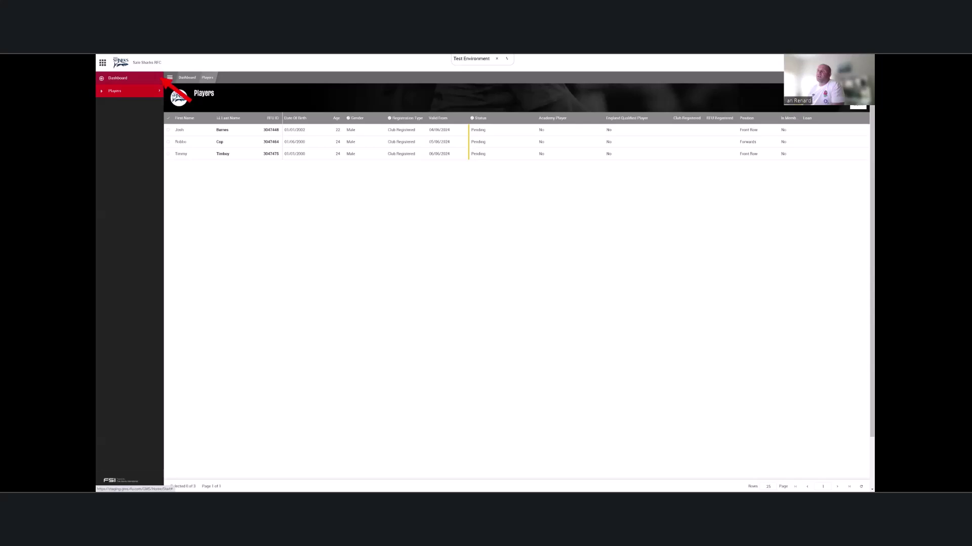
key(Right)
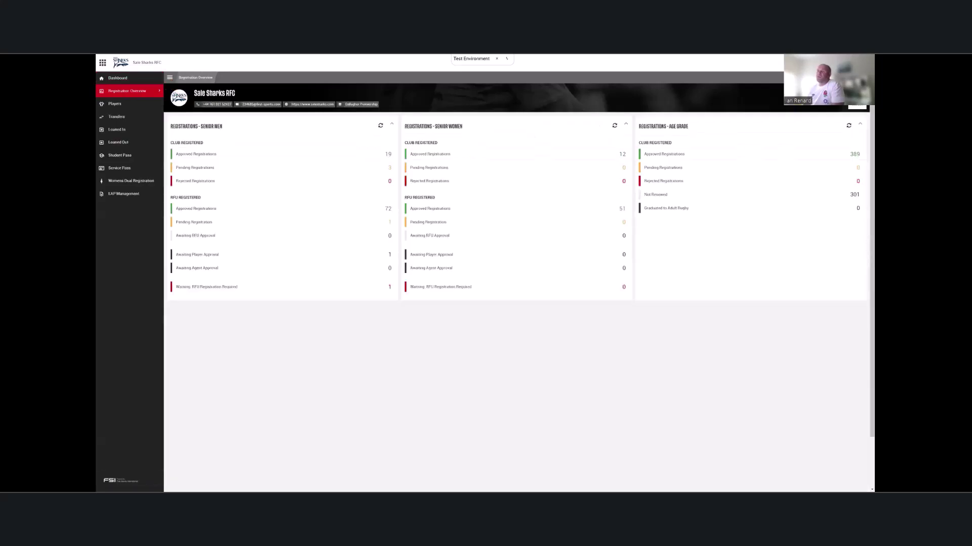
key(Right)
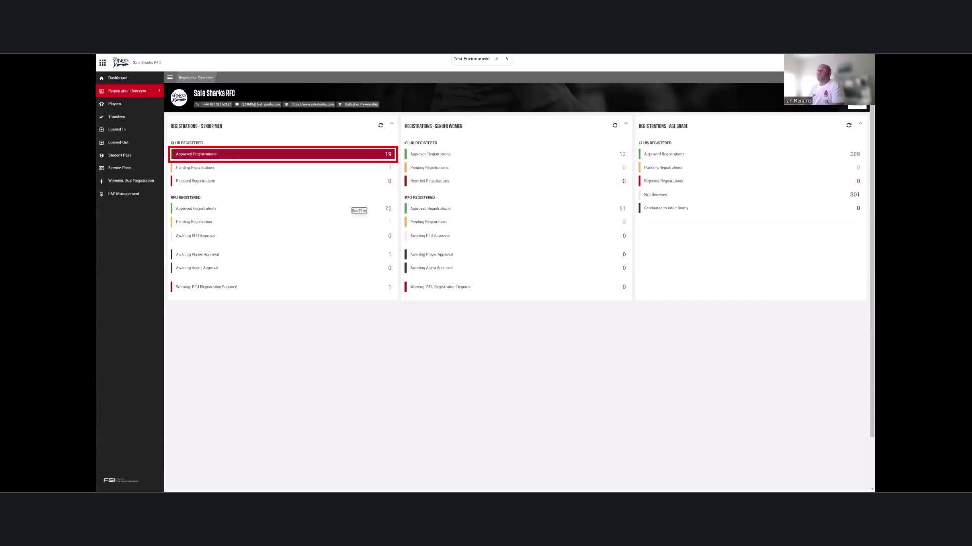
key(Right)
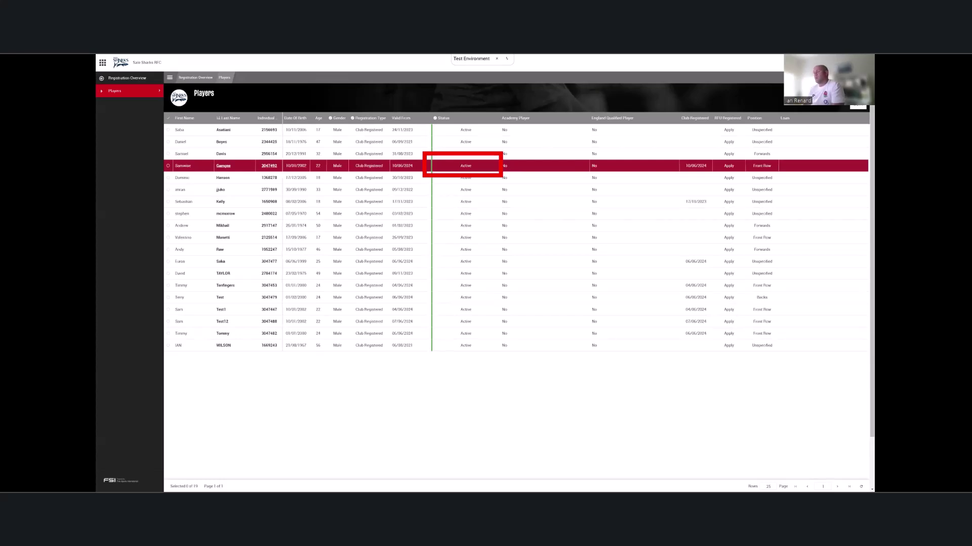
Step: Deregister the example player from Christchurch RFC in the player's own account
key(Right)
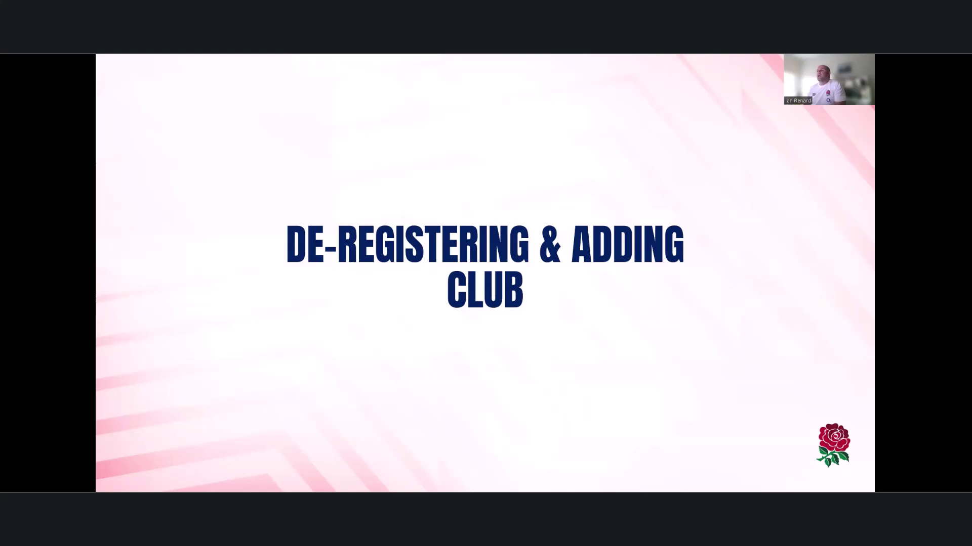
key(Right)
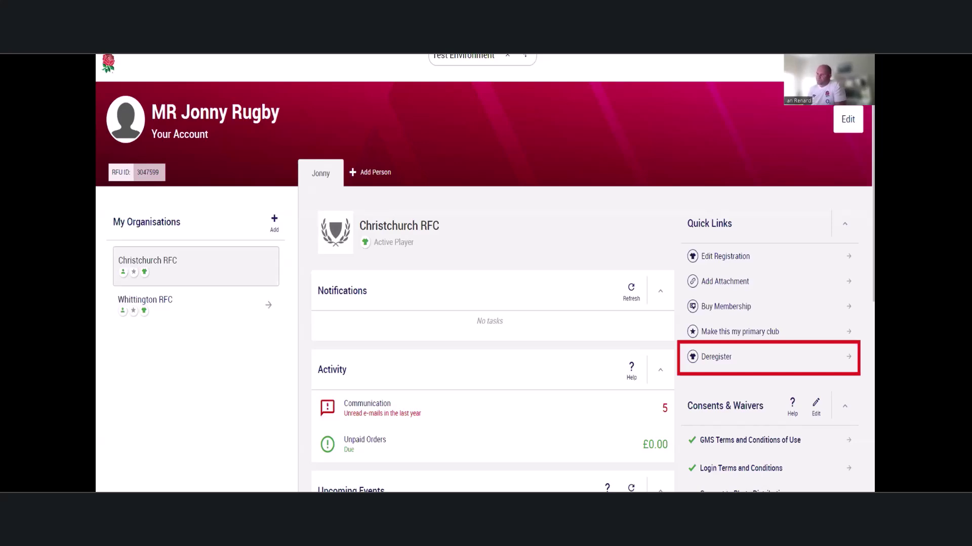
key(Right)
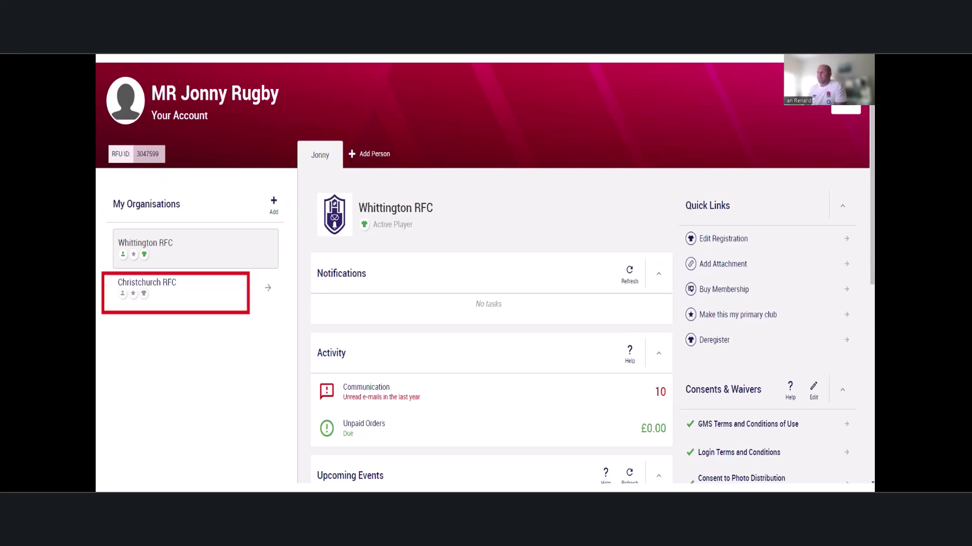
Step: Add Timeless Testers to the player's organisations and go through its player registration form to the submission point
key(Right)
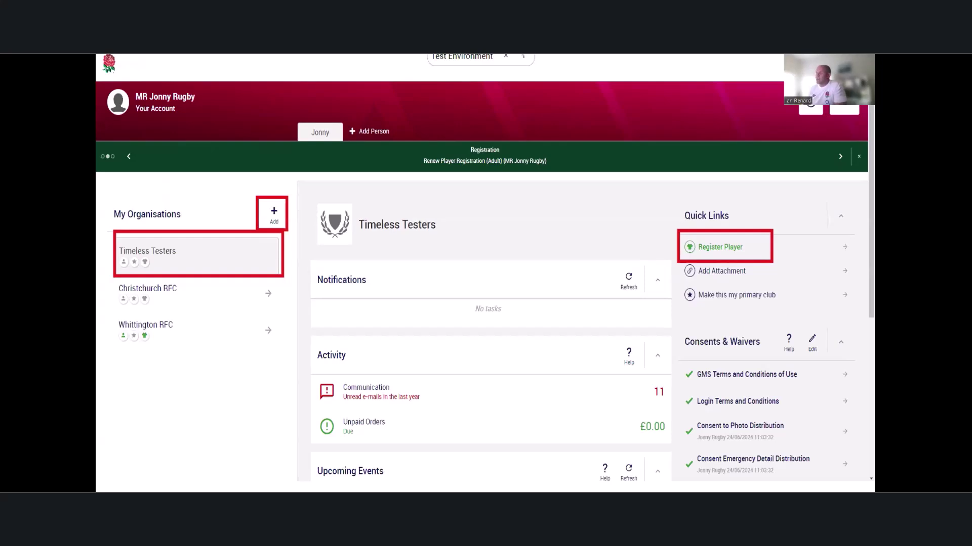
key(Right)
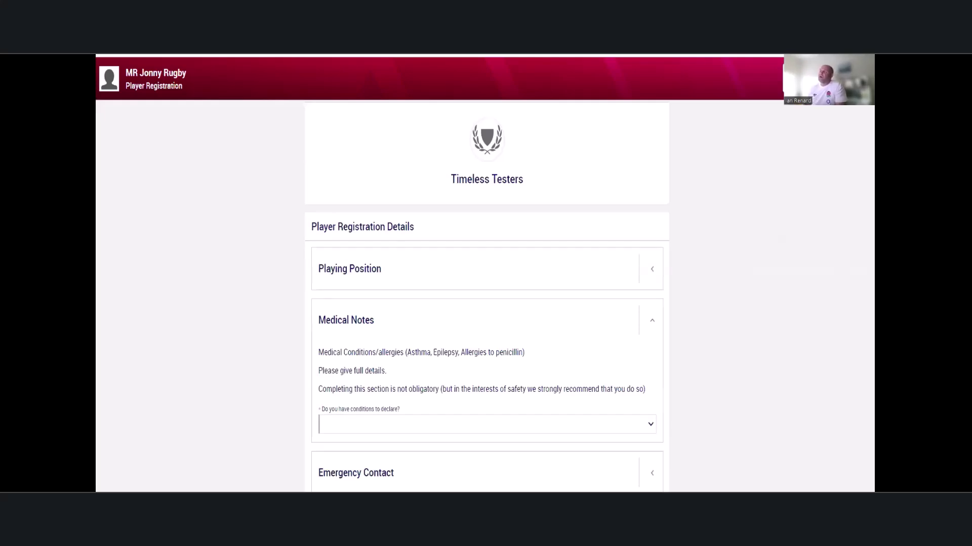
scroll(486, 299, down, 10)
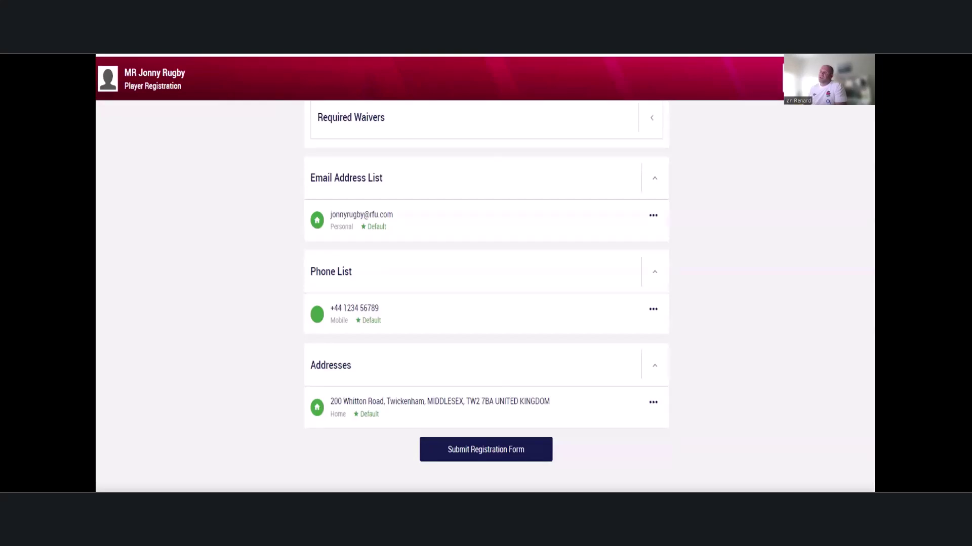
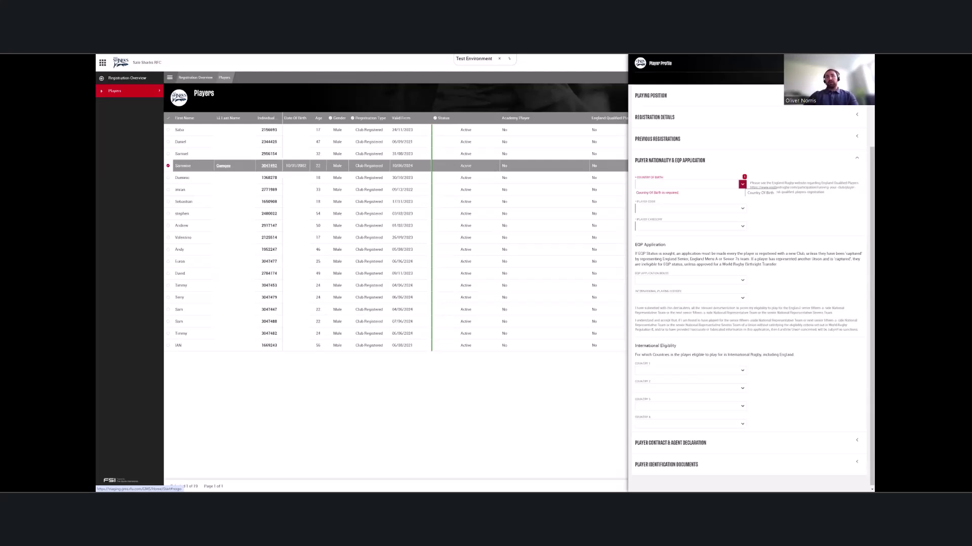
Step: Set the player's country of birth to ENGLAND and the player code to British Passport in the nationality and EQP application
click(742, 184)
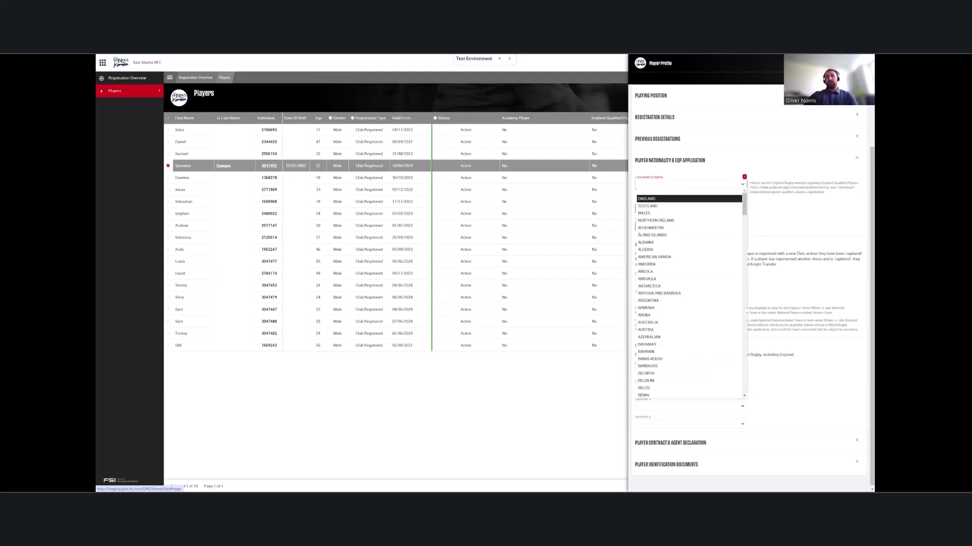
click(646, 199)
click(742, 206)
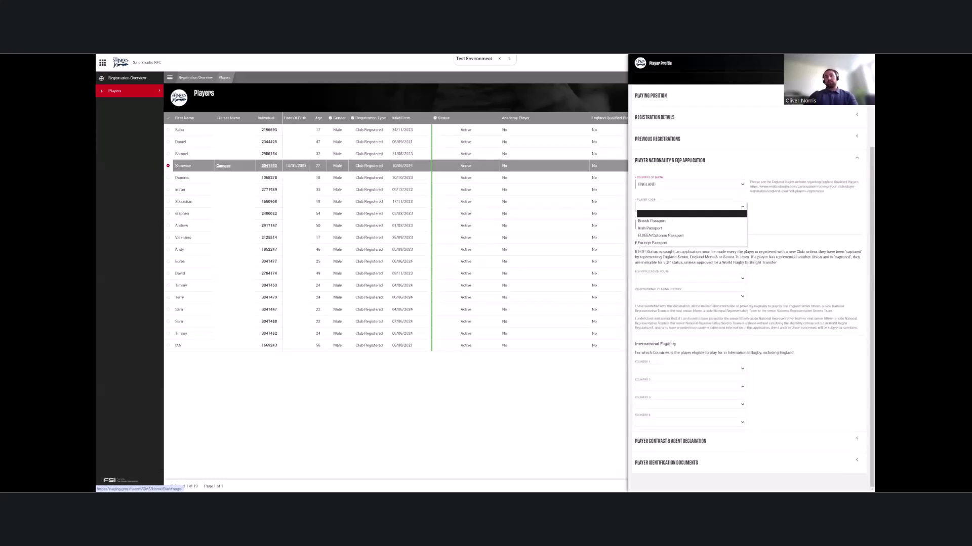
click(652, 221)
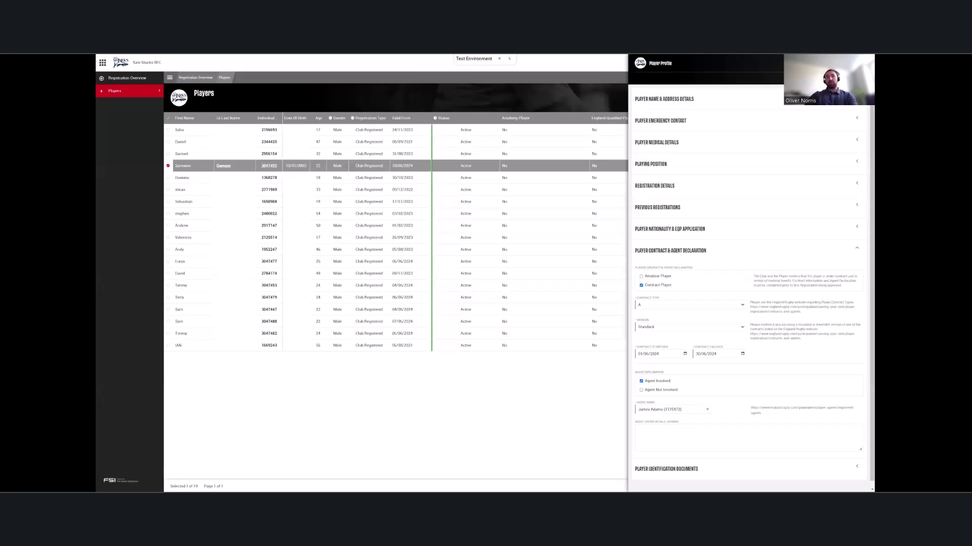
Step: Review the player identification documents and nationality sections, and submit the player's RFU registration application
click(666, 469)
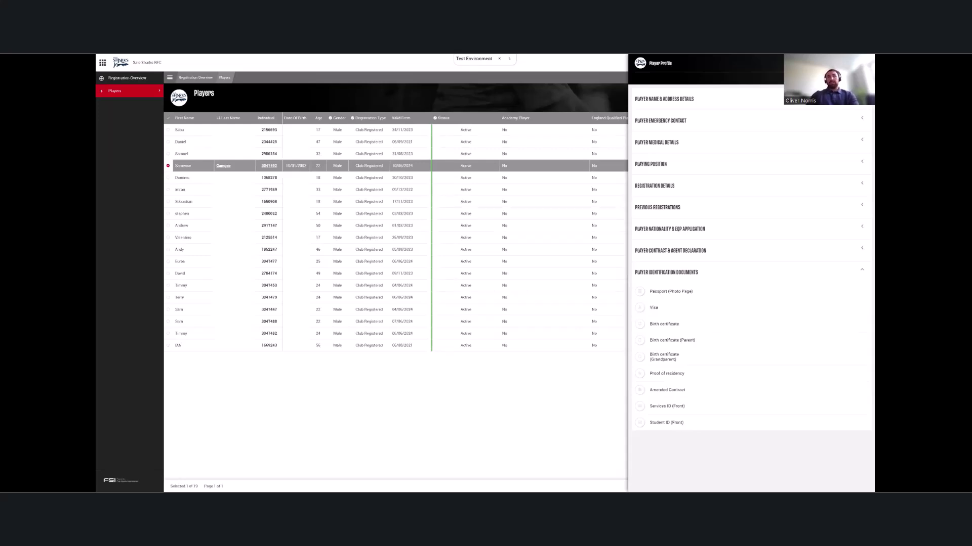
key(Escape)
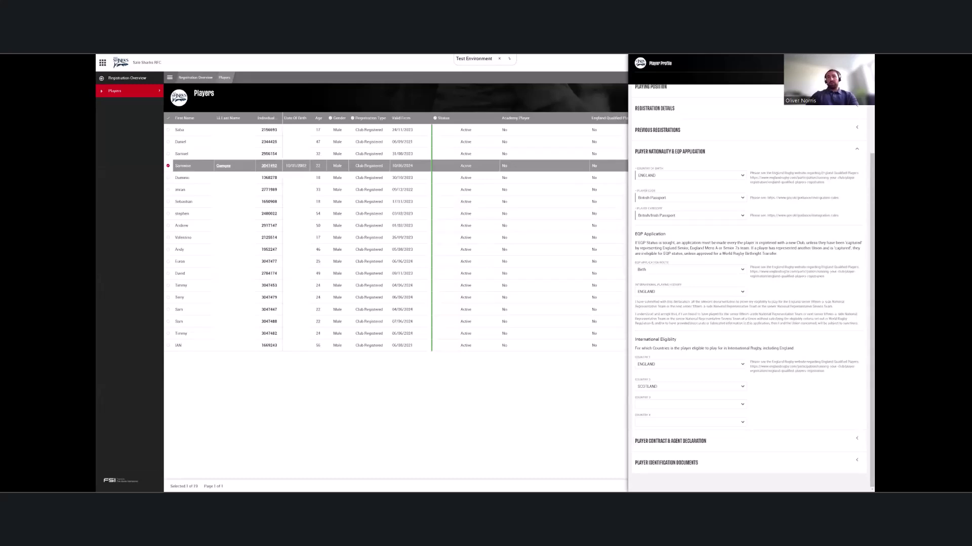
click(794, 151)
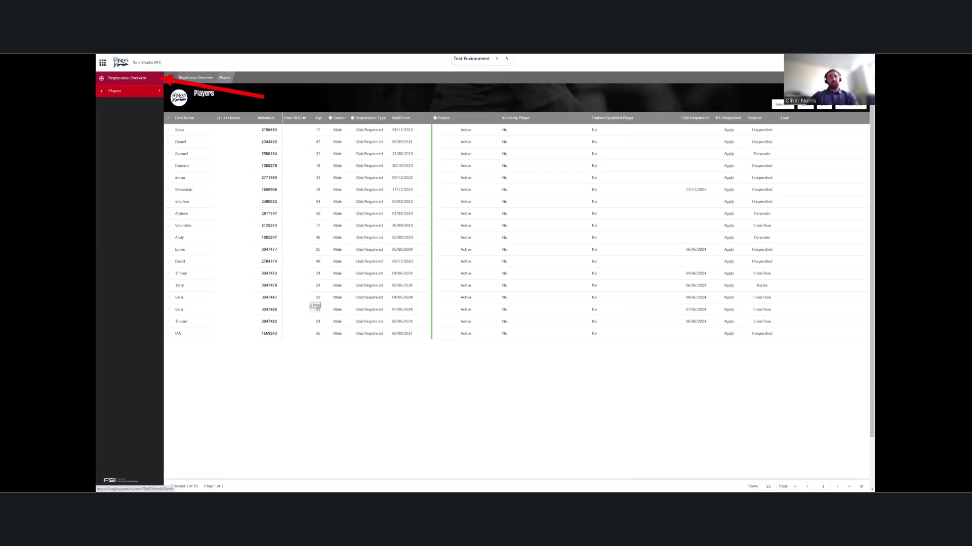
Step: Go back to the registration overview and open the senior men's registrations awaiting player approval
click(126, 78)
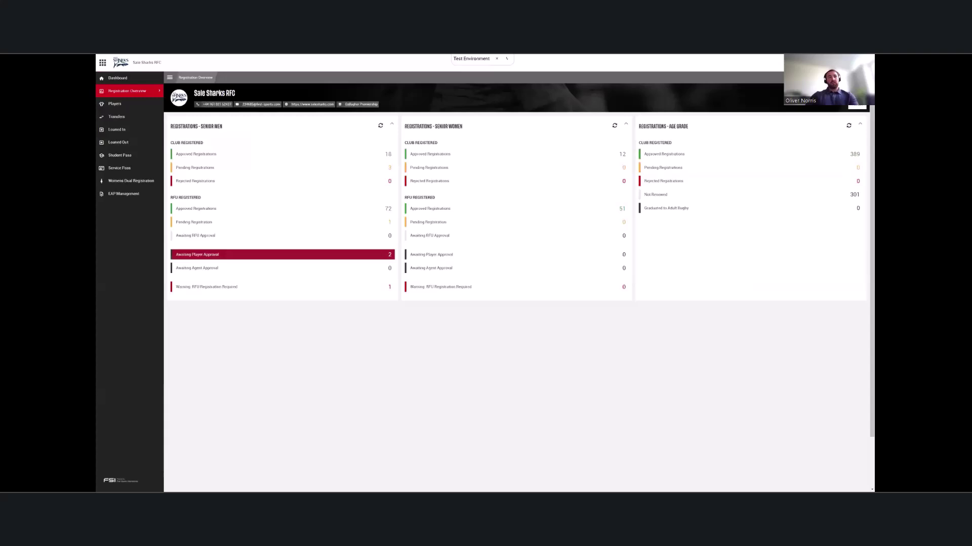
click(282, 255)
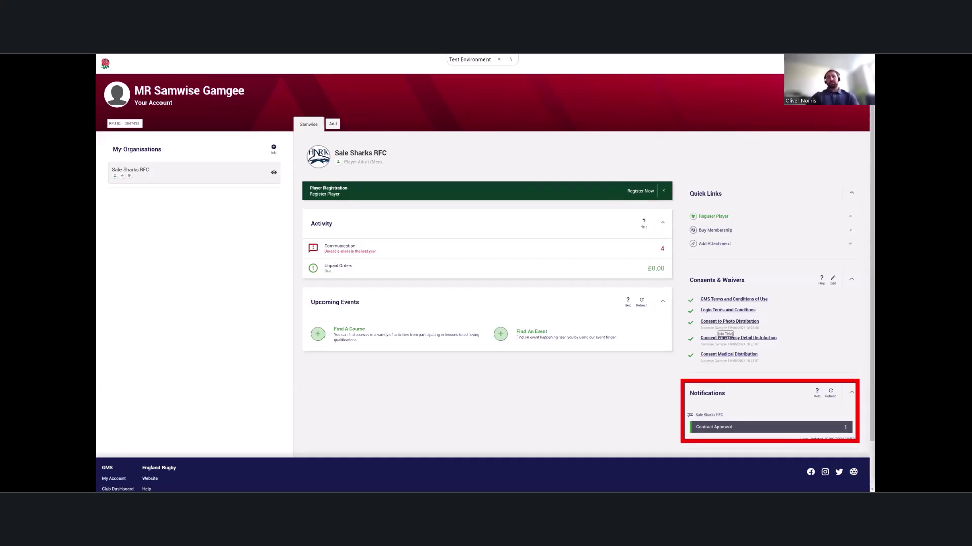
Step: Open the Contract Approval notification in the player's account, check the nationality and EQP application, and approve the contract
click(723, 427)
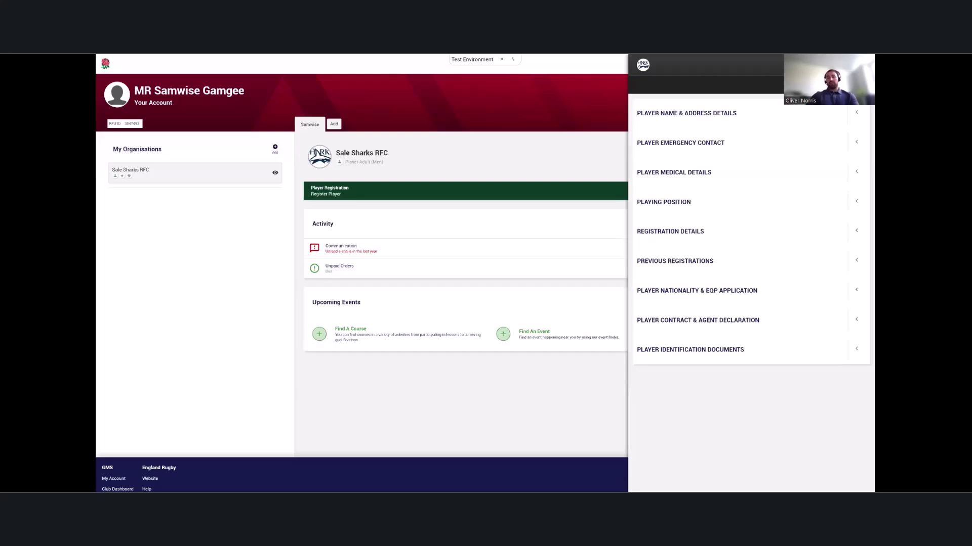
click(697, 290)
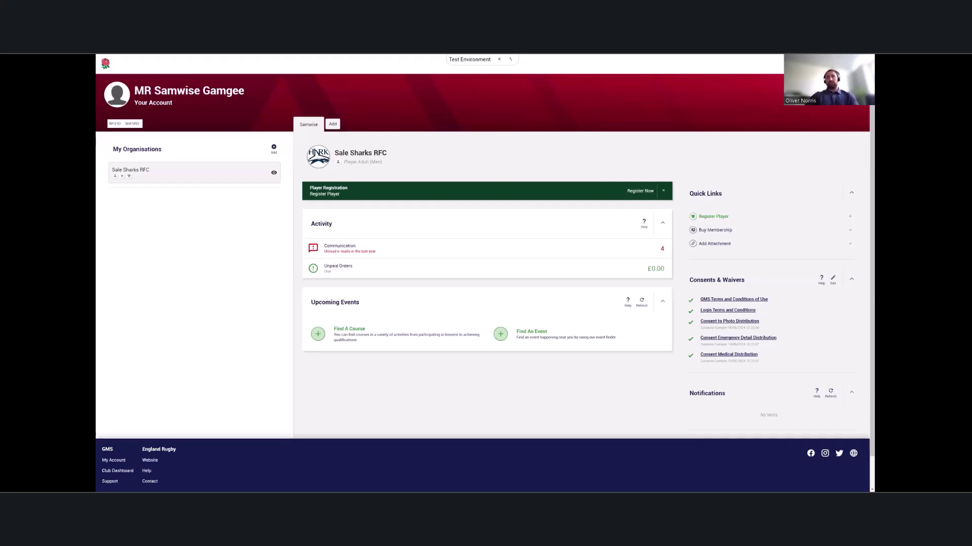
Step: Switch to the Rugby Football Union administrator's account and open the Level 1-4 RFU Registration (Male) approvals
key(ctrl+Tab)
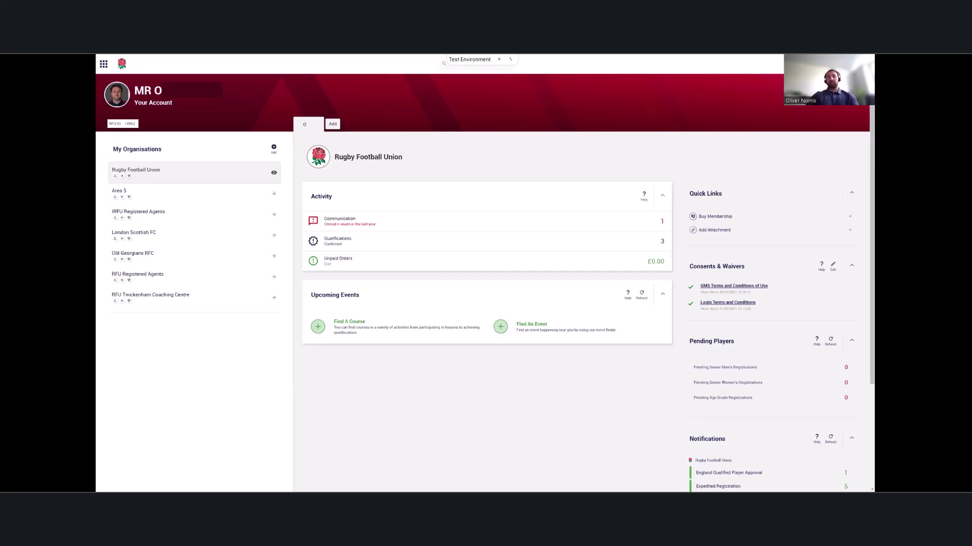
scroll(485, 304, down, 2)
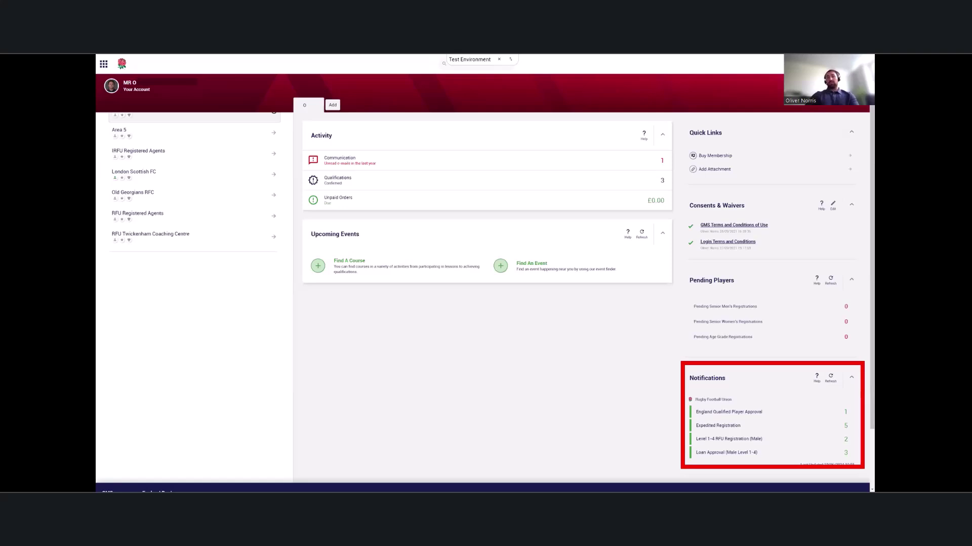
scroll(485, 303, down, 1)
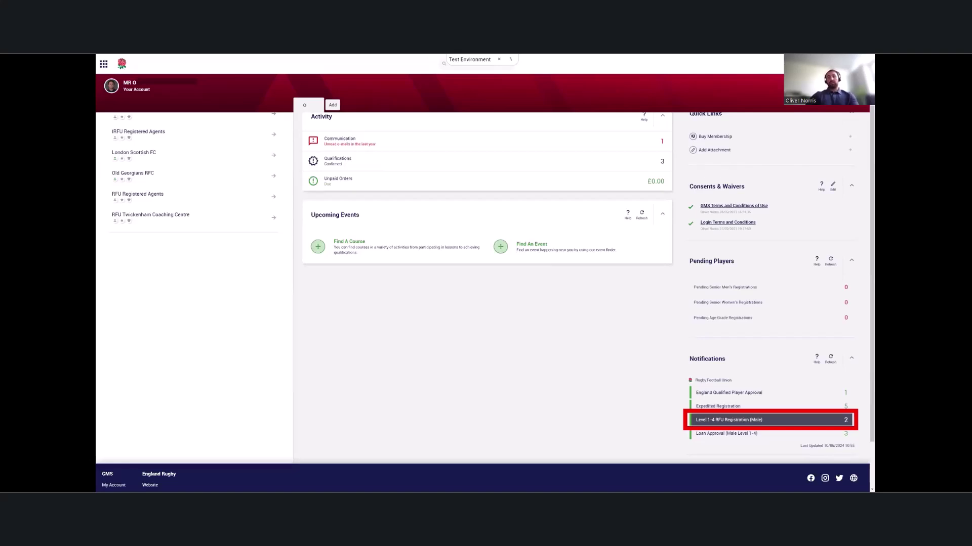
click(729, 420)
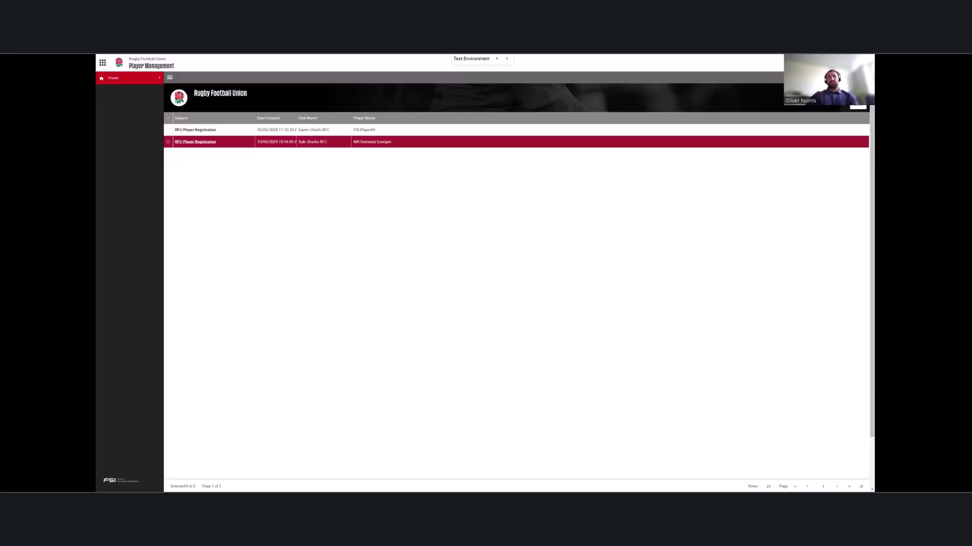
Step: Open the RFU Player Registration request from Sale Sharks RFC and review its nationality, contract and agent, and identification document sections
click(195, 142)
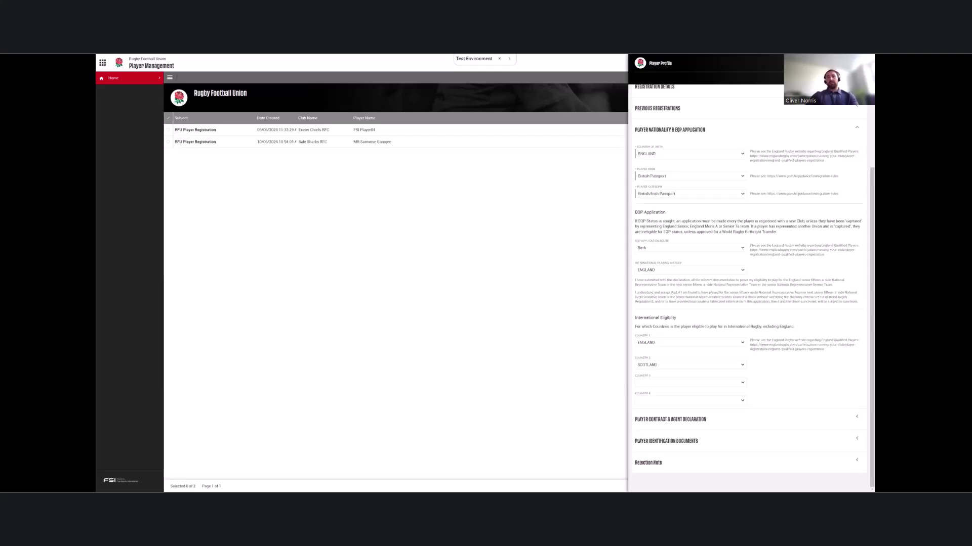
click(670, 419)
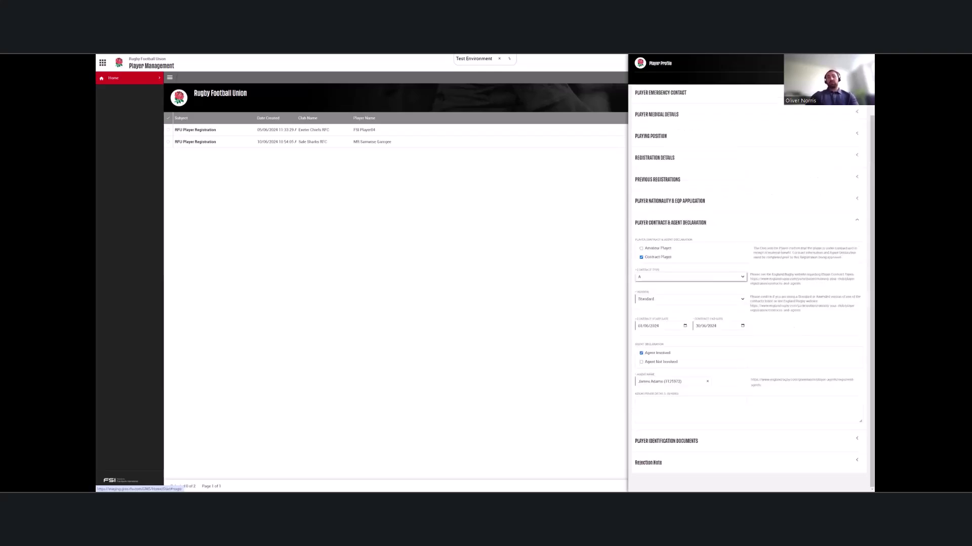
click(666, 441)
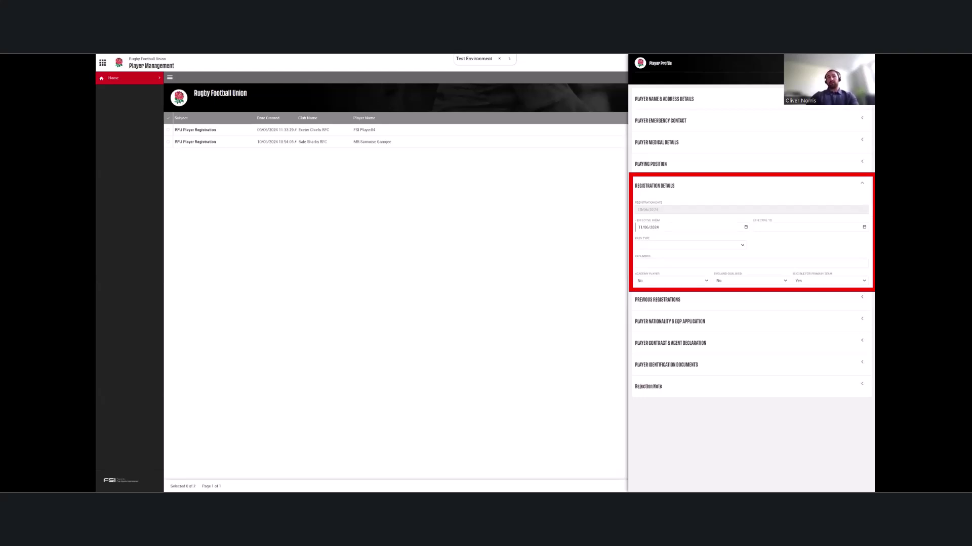
Step: Set the registration's effective-from date to 10/06/2024 and open the England-qualified choice in the registration details
click(653, 227)
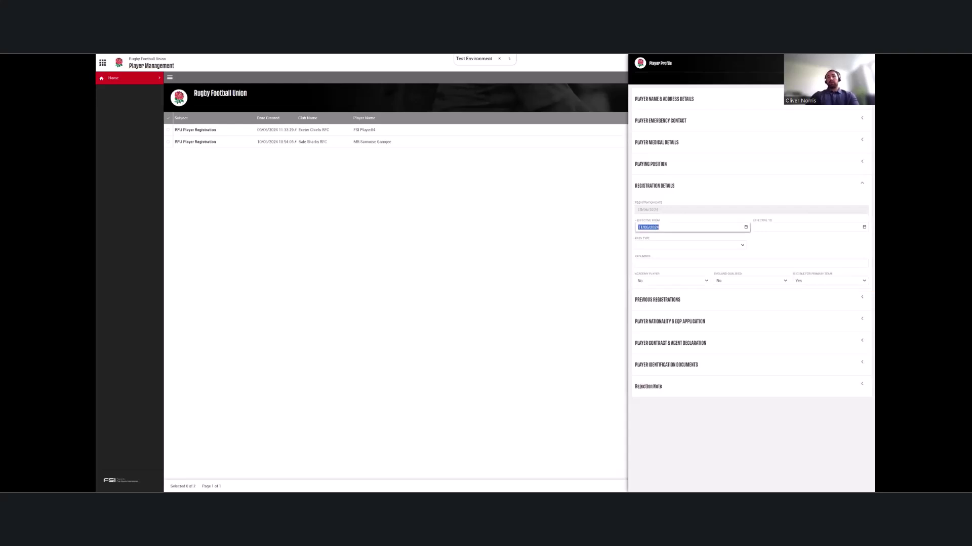
click(750, 281)
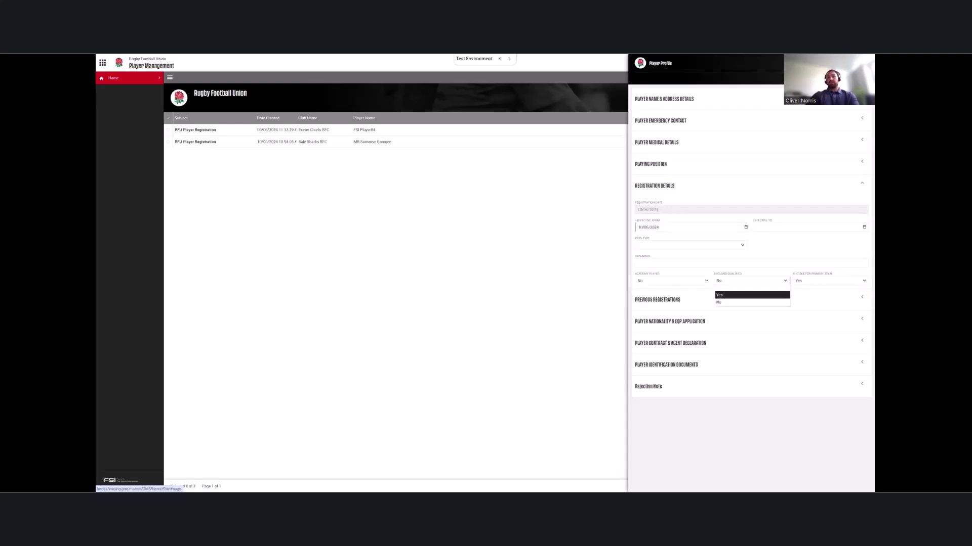
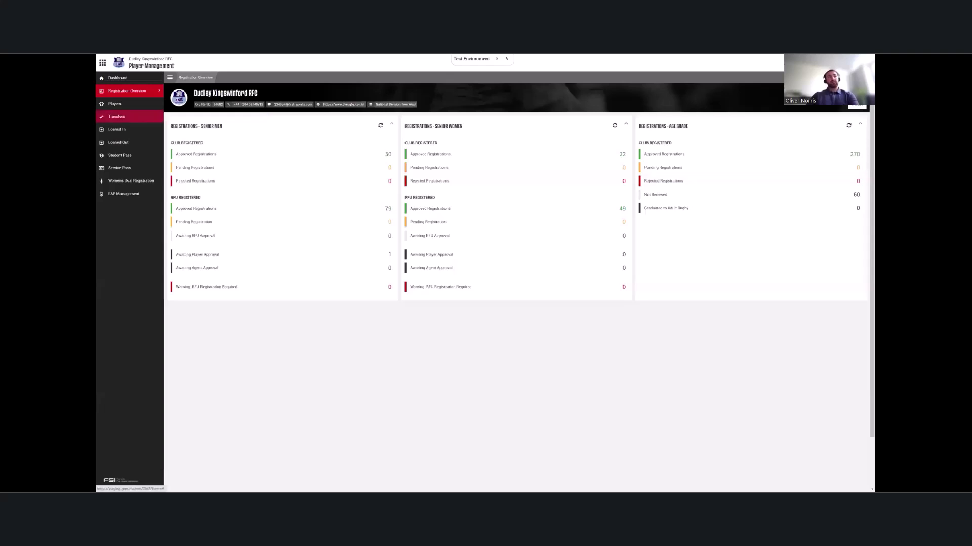
Step: Start the player's transfer to Dudley Kingswinford RFC from 17/06/2024, and open the Transfer Request in the Sale Sharks RFC administrator's account
click(115, 116)
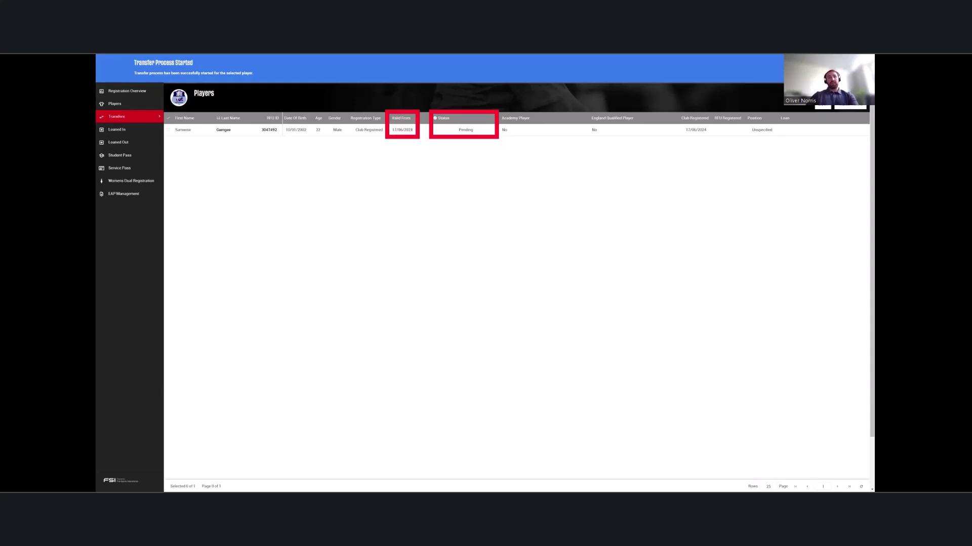
key(Right)
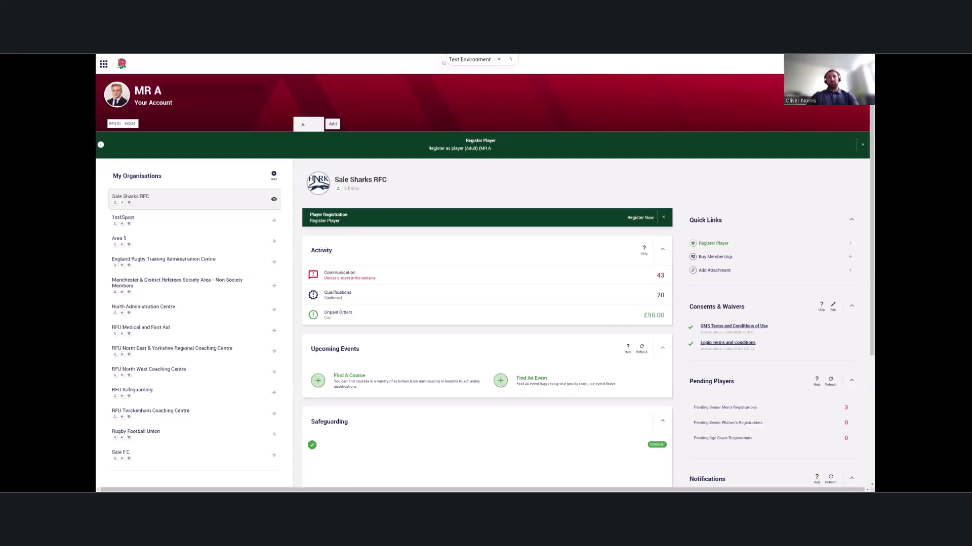
scroll(483, 304, down, 2)
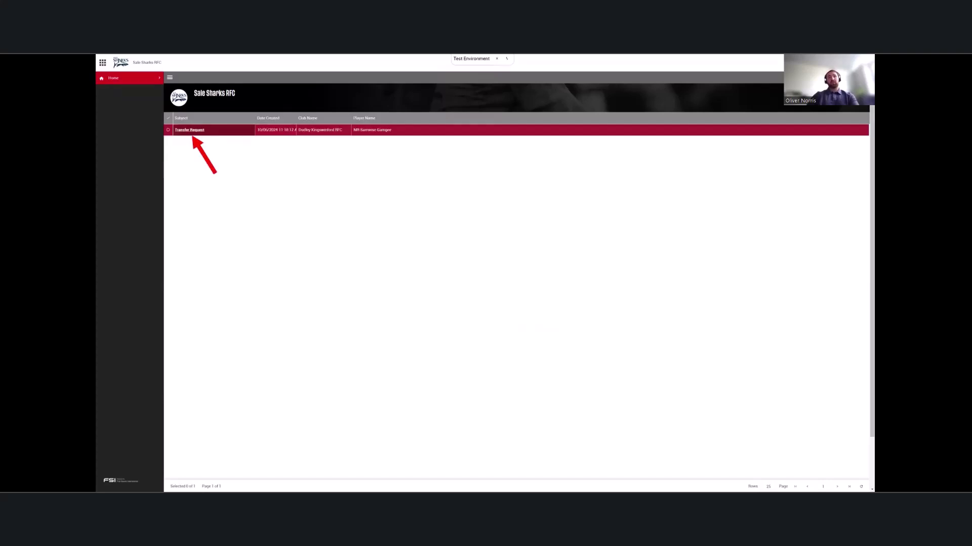
click(190, 129)
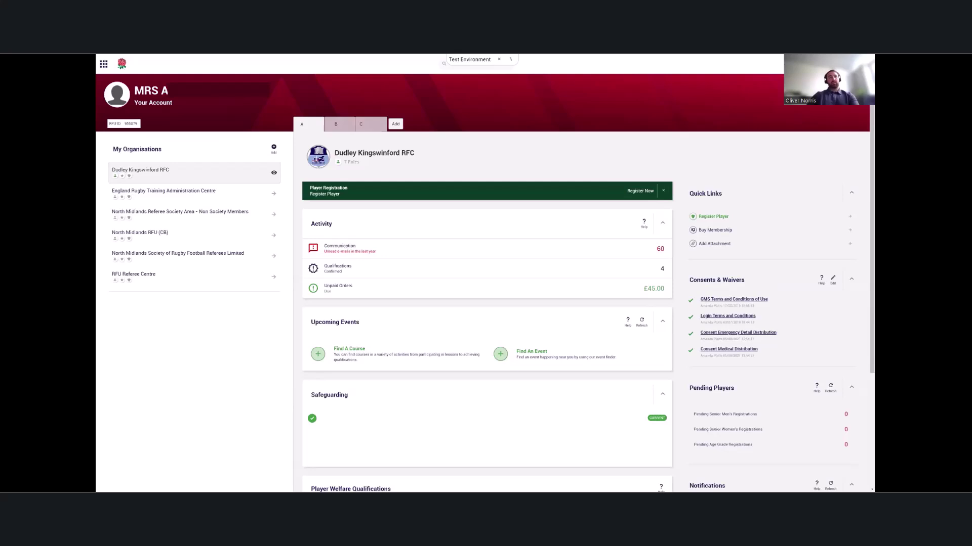
Step: Return to Dudley Kingswinford RFC's Player Management and select the transferred player in the transfers list
click(103, 64)
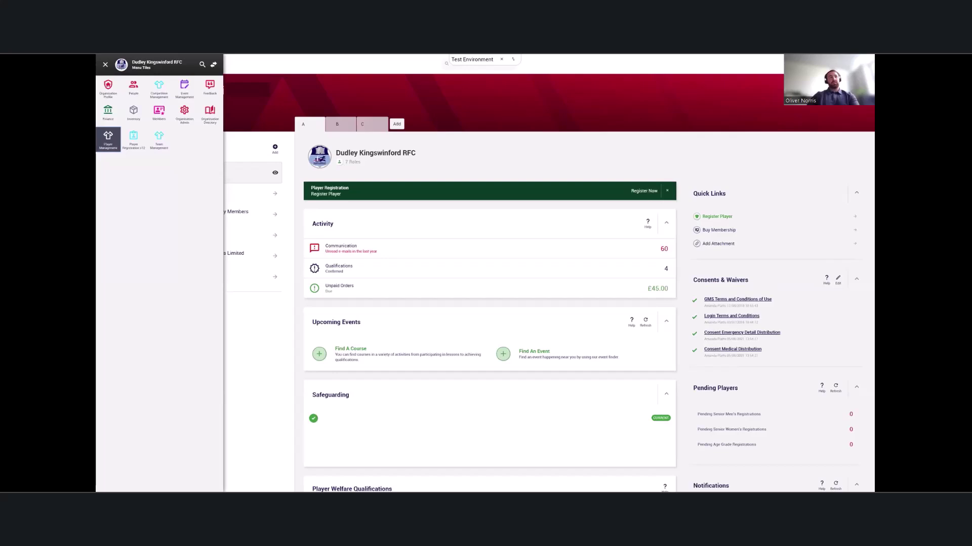
click(108, 137)
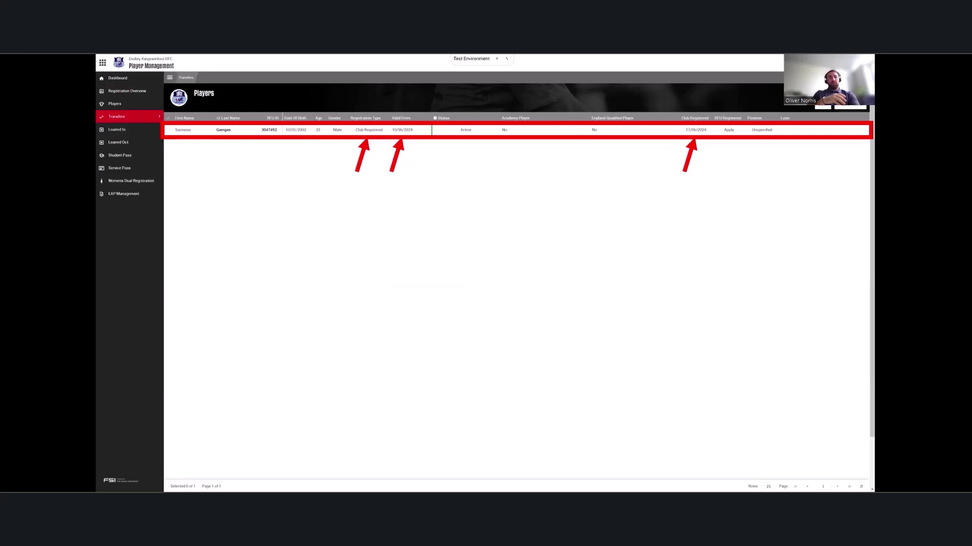
click(168, 130)
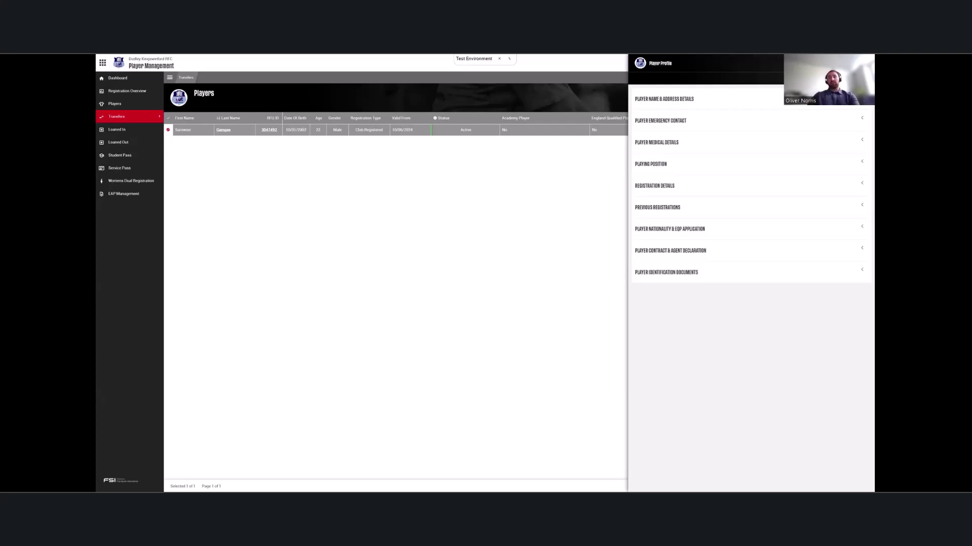
Step: Complete the player's England nationality and British Passport details and a Standard type A contract without an agent, and open the identification documents
click(670, 228)
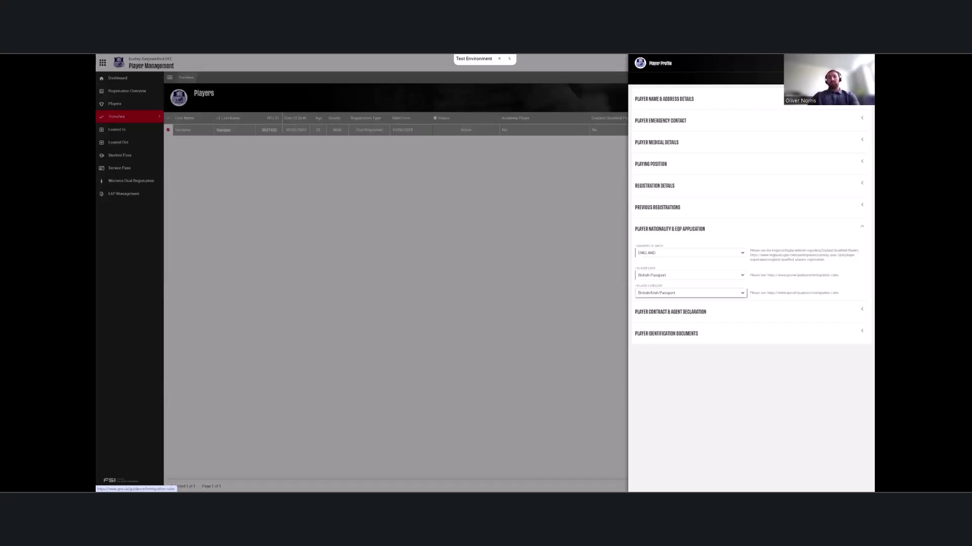
click(671, 312)
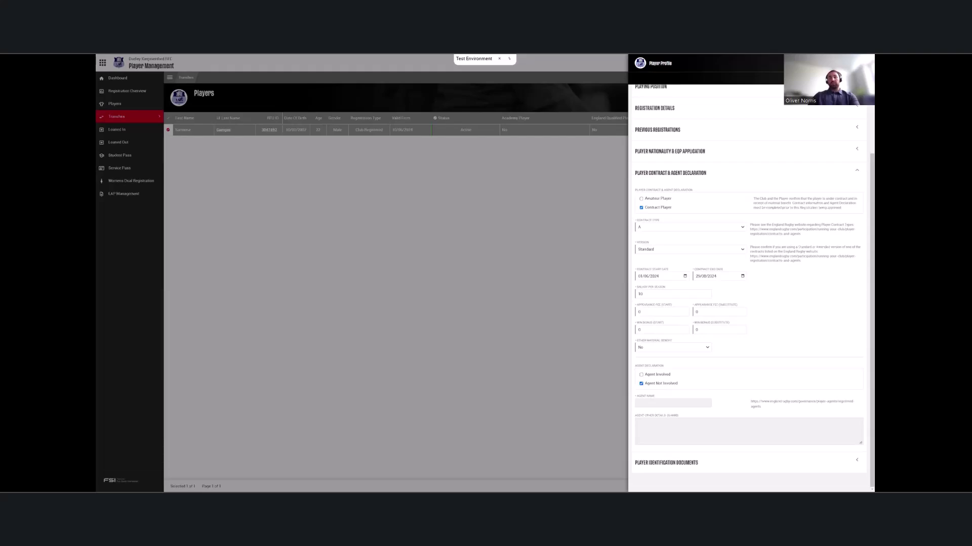
click(666, 462)
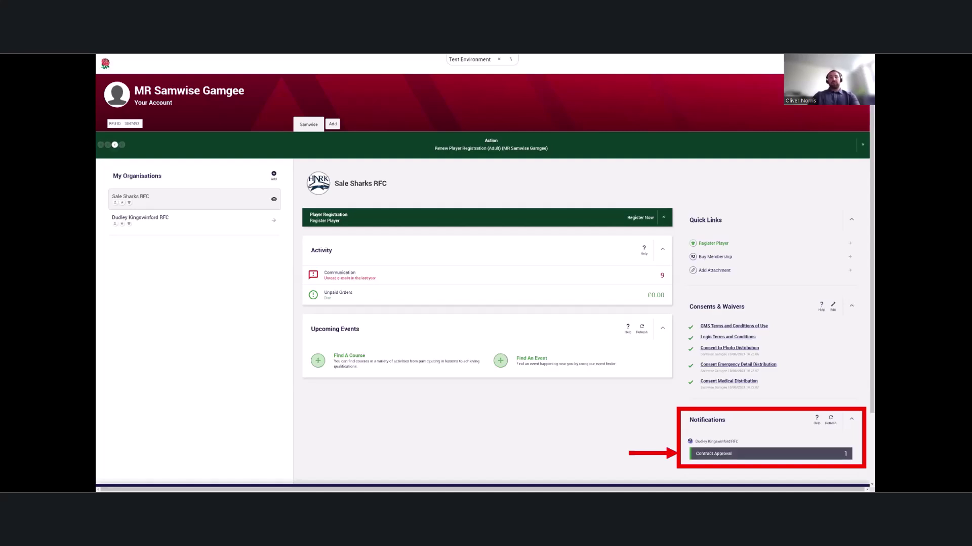
Step: Process the Contract Approval in the player's account and the Level 1-4 RFU Registration (Male) approval in the Rugby Football Union administrator's account
click(769, 454)
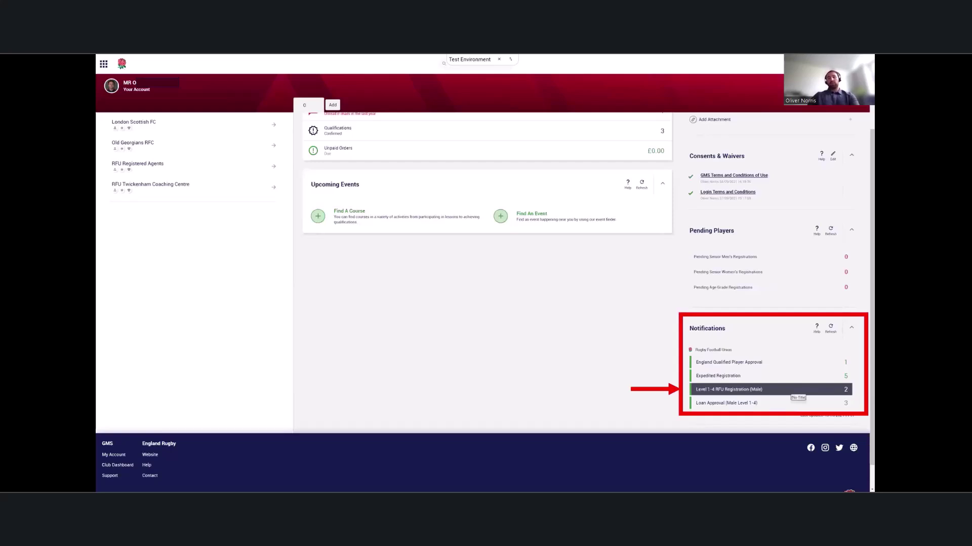
click(769, 390)
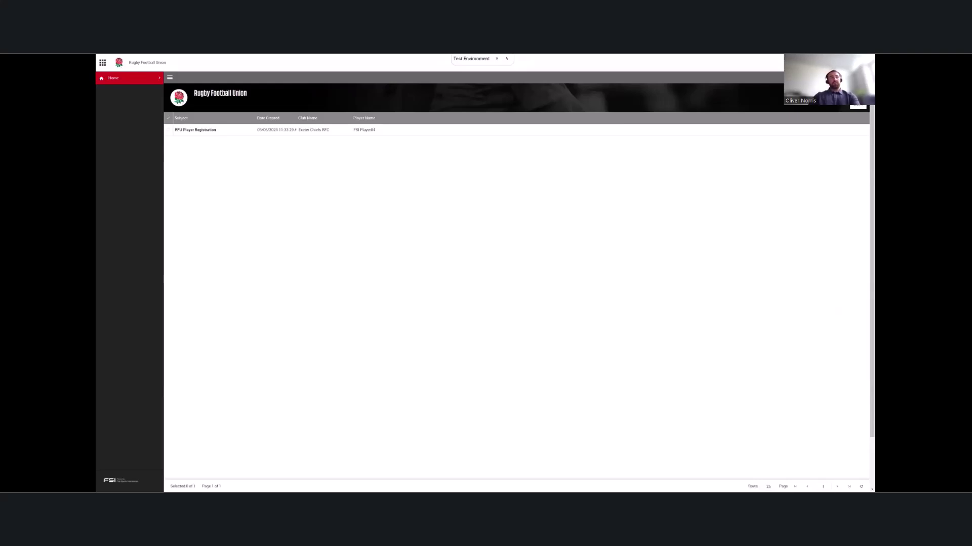
key(alt+Tab)
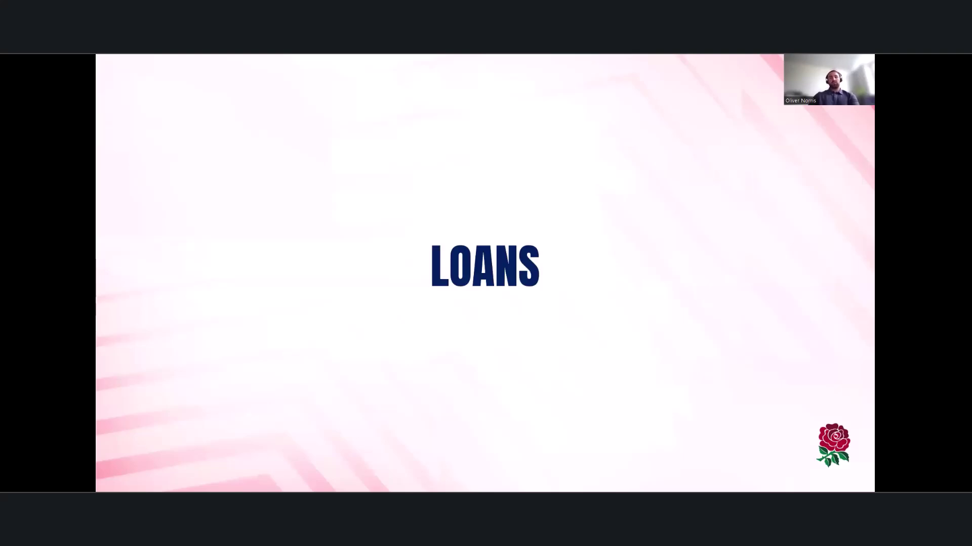
Step: Switch to the Northern FC administrator's account and open the club's Loaned In list in Player Management
key(alt+Tab)
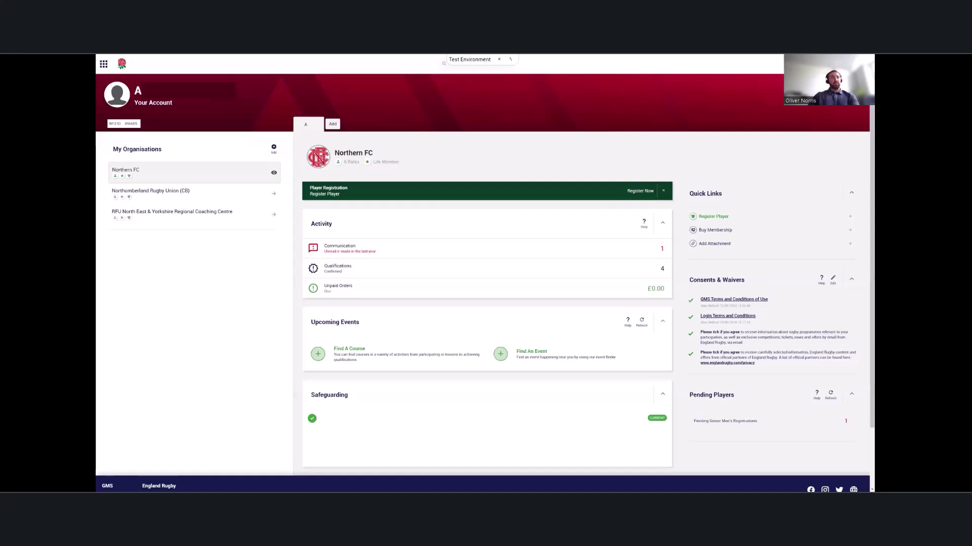
key(Right)
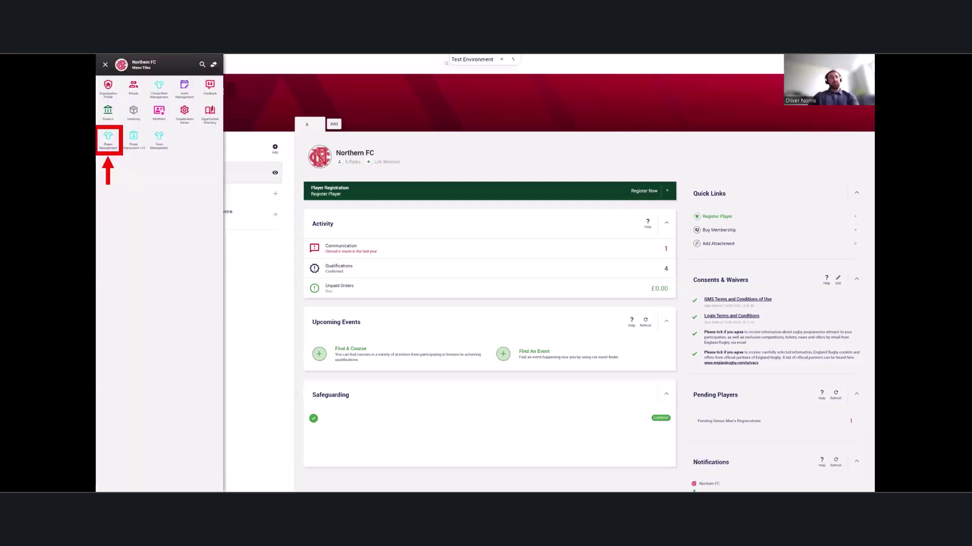
key(Right)
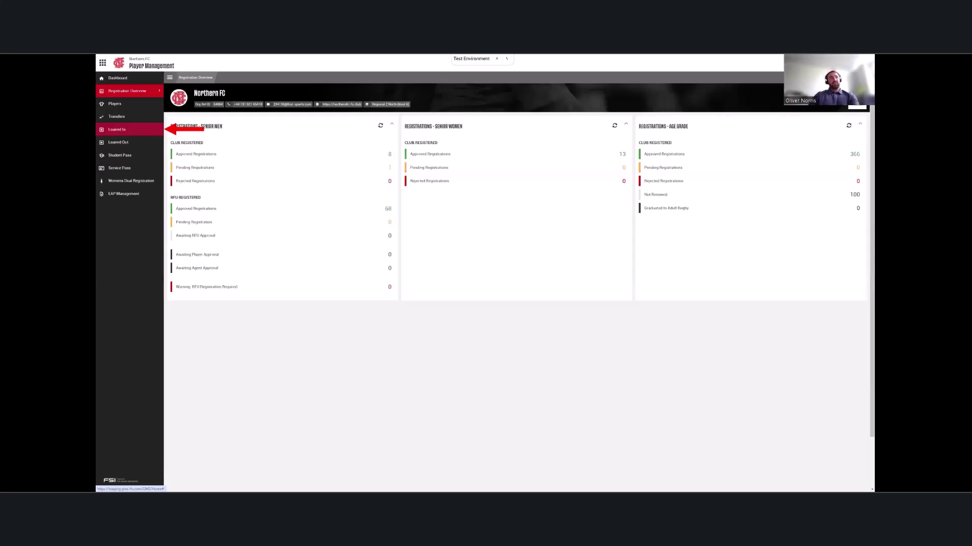
key(Right)
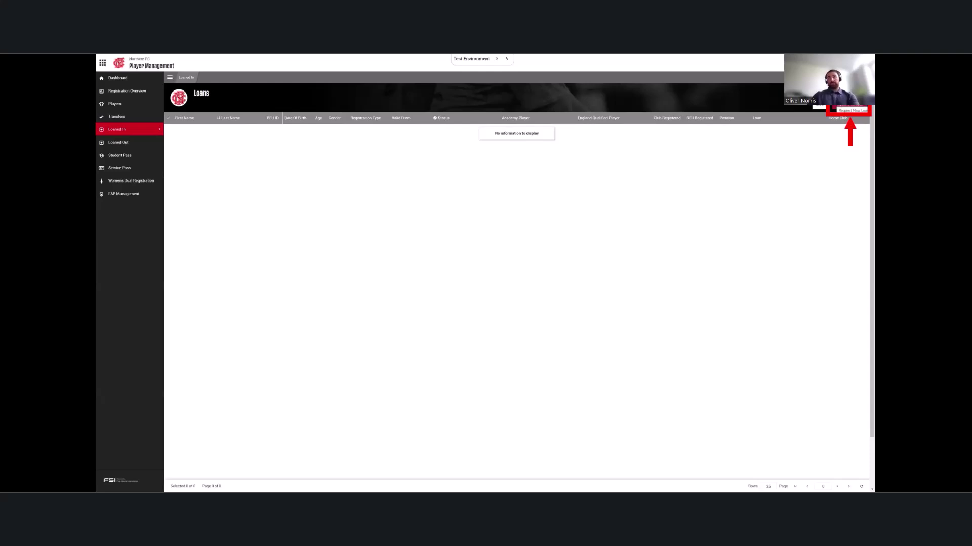
Step: Request a new loan of the Harlequins RFC player to Northern FC, valid from 17/06/2024 to 31/07/2024
click(852, 110)
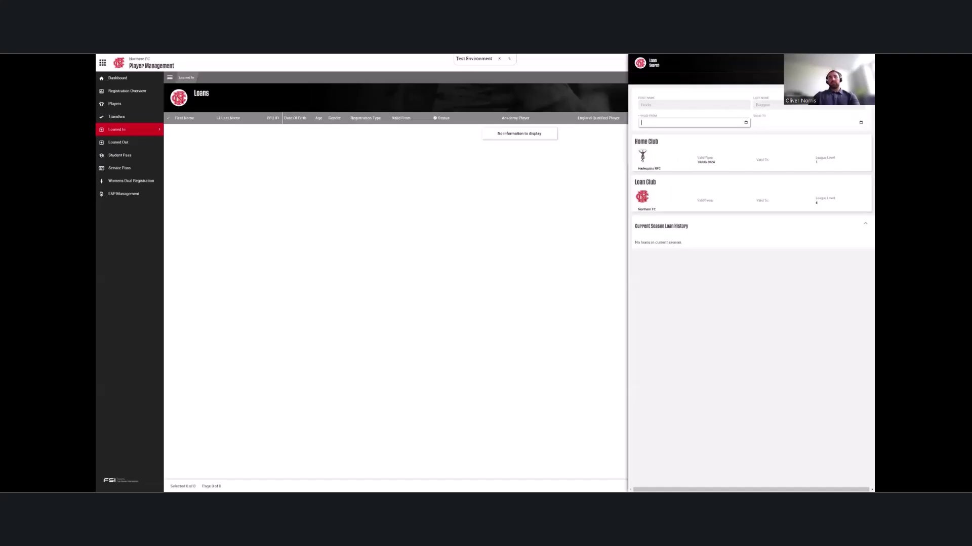
key(alt+Down)
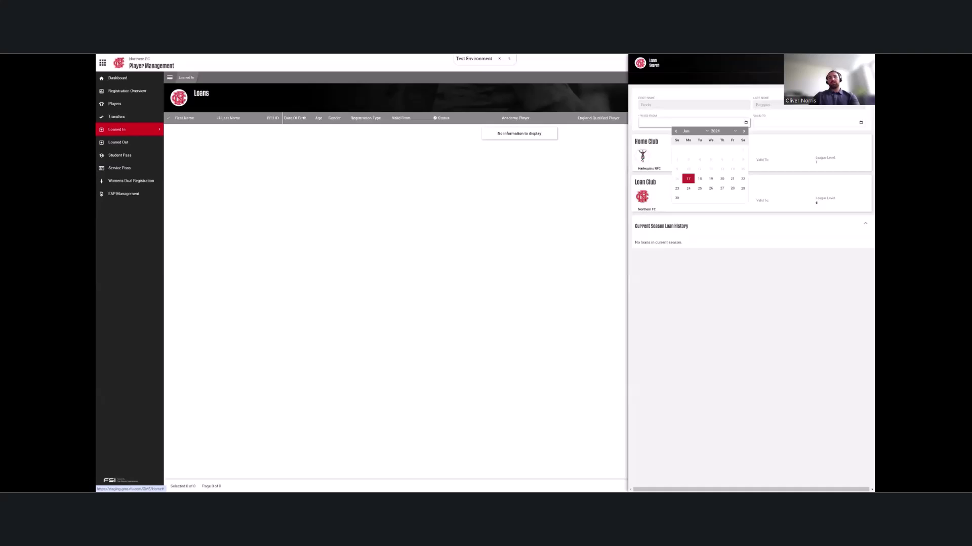
key(Return)
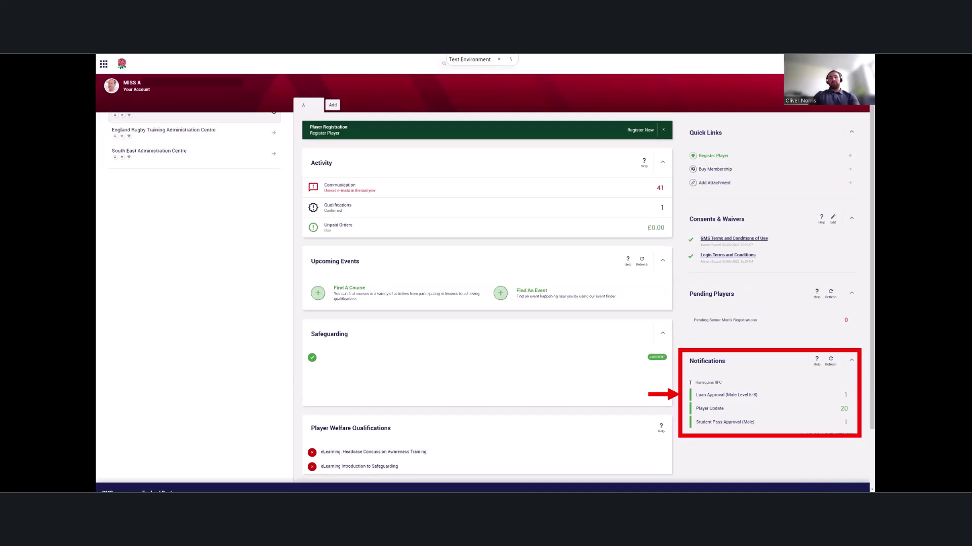
Step: Open the Loan Approval (Male Level 5-8) notification in the Harlequins RFC administrator's account and approve the Northern FC loan request
scroll(769, 376, down, 1)
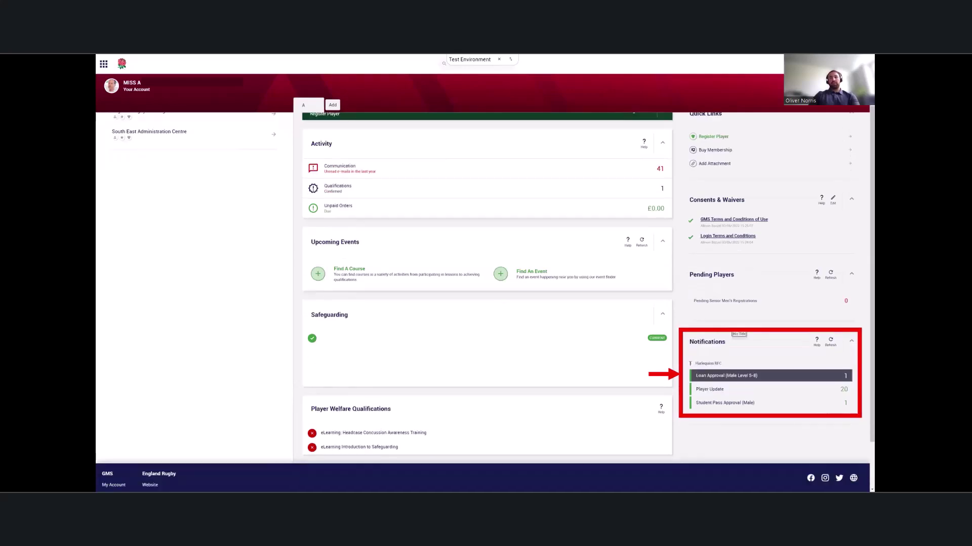
click(729, 376)
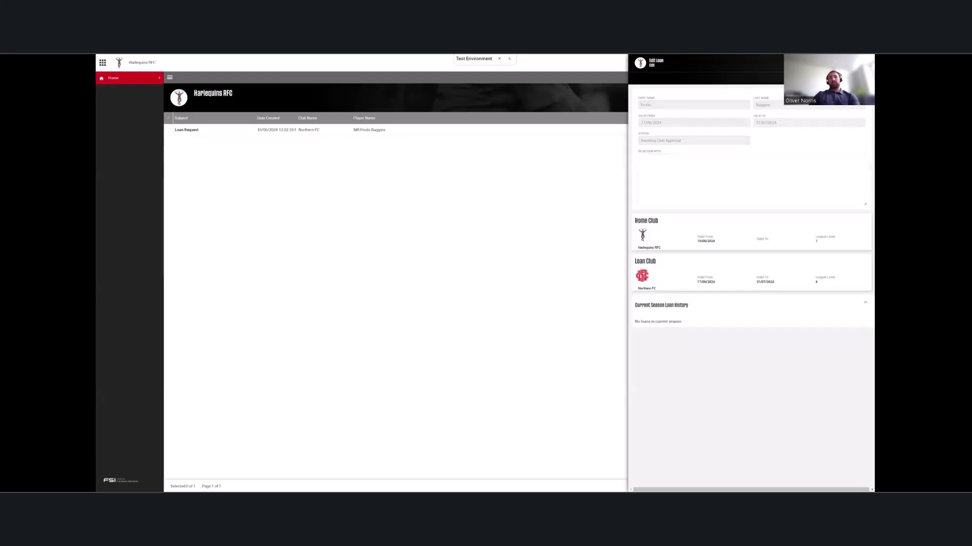
key(ctrl+Tab)
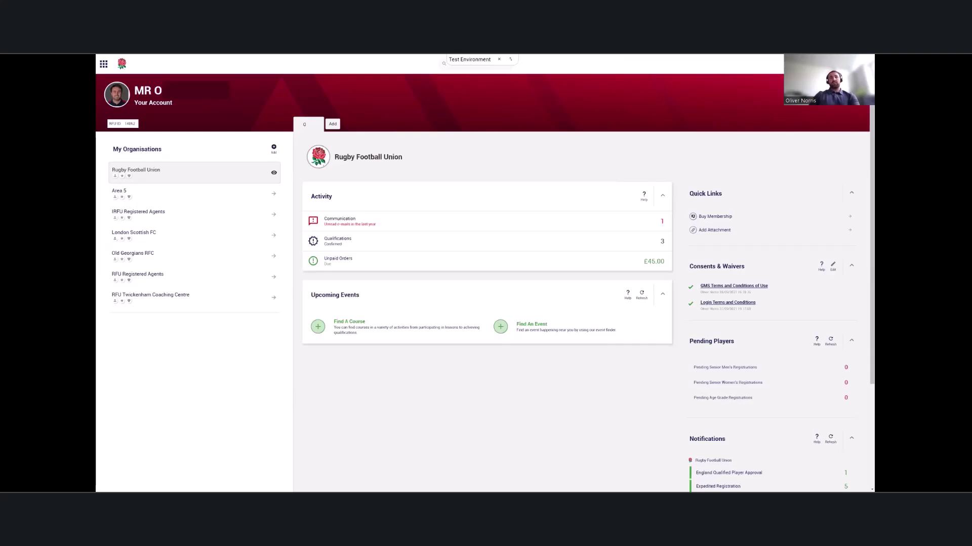
Step: Open the Northern FC loan request in the Rugby Football Union administrator's account, check its valid-from date and approve the loan
scroll(485, 304, down, 2)
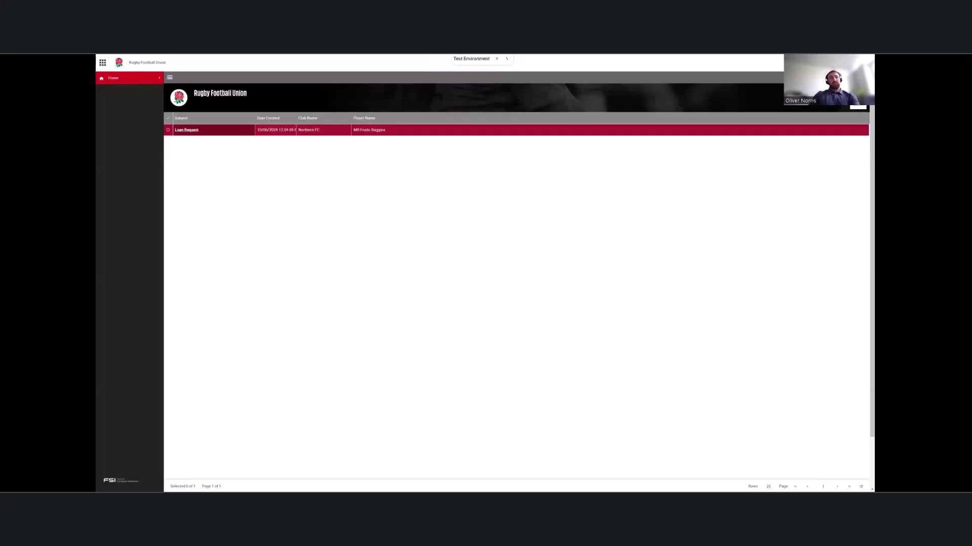
click(186, 130)
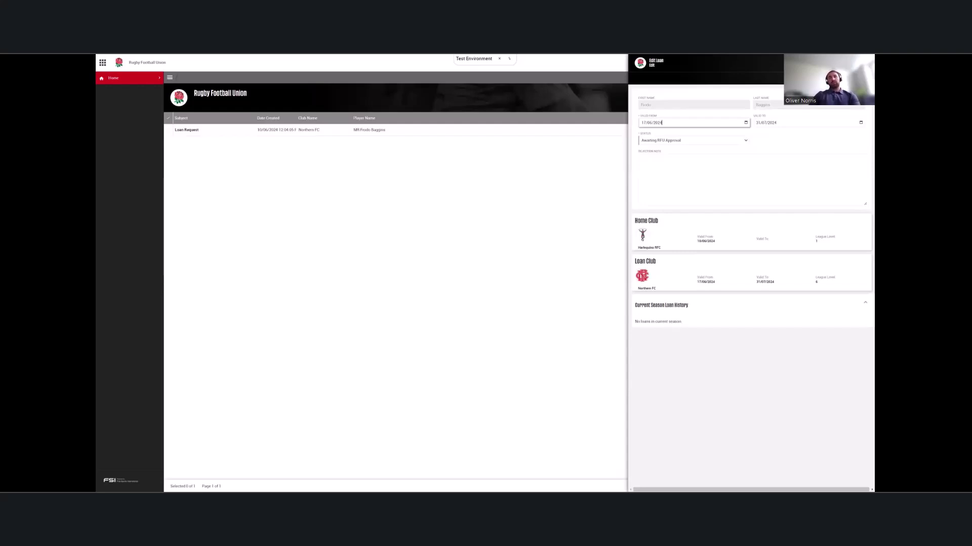
double_click(660, 122)
text(10/06/2024)
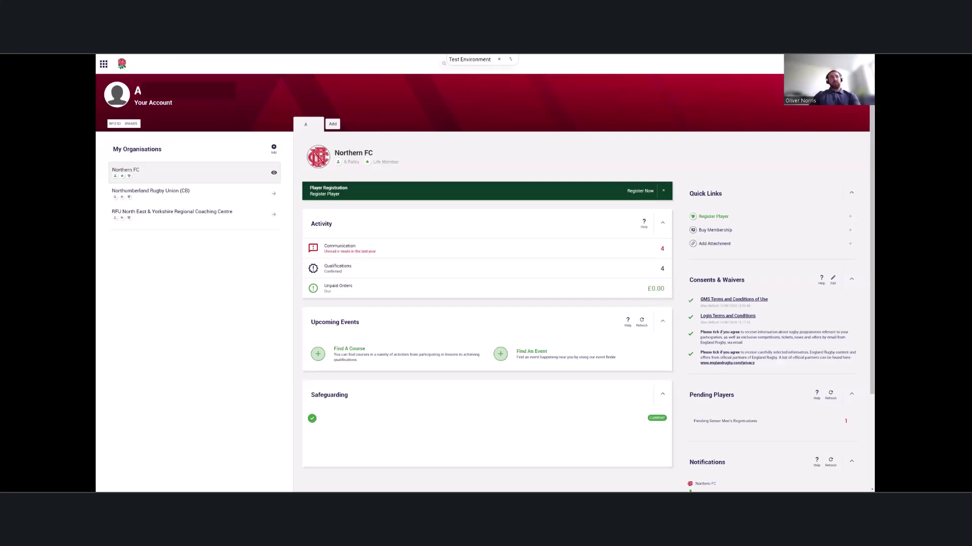
Step: Return to Northern FC's Loaned In list and check the loaned player's entry and status
key(ctrl+Tab)
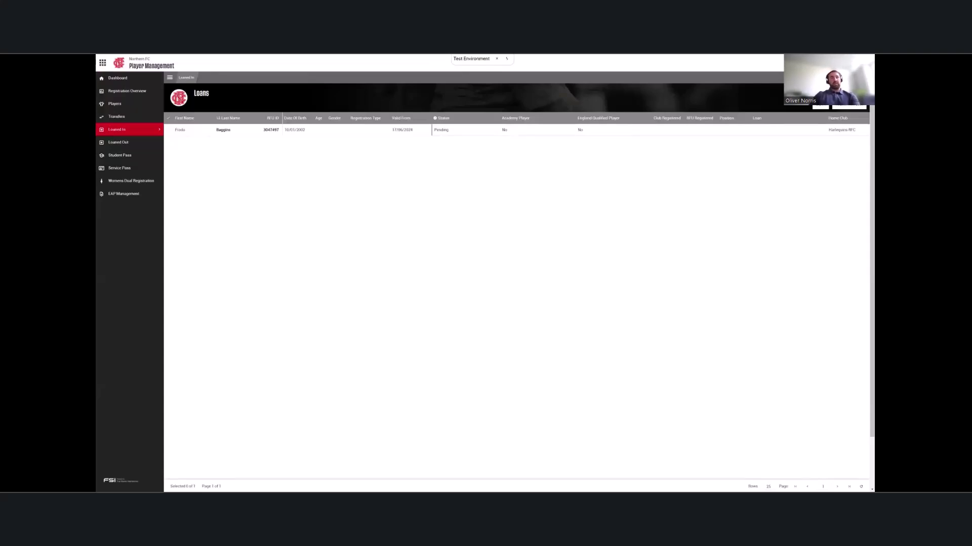
click(790, 129)
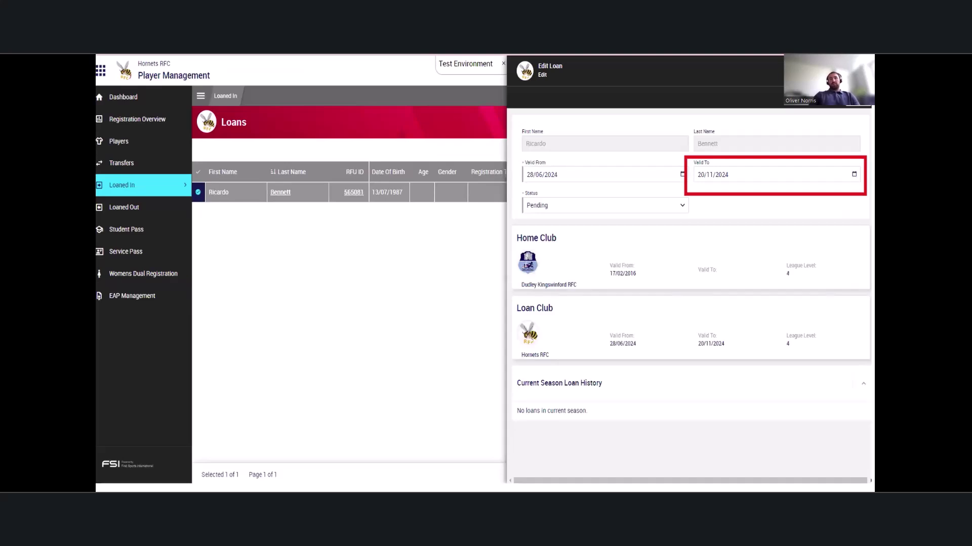
Step: Extend the pending Hornets RFC loan by setting its valid-to date to 31/12/2024
key(Right)
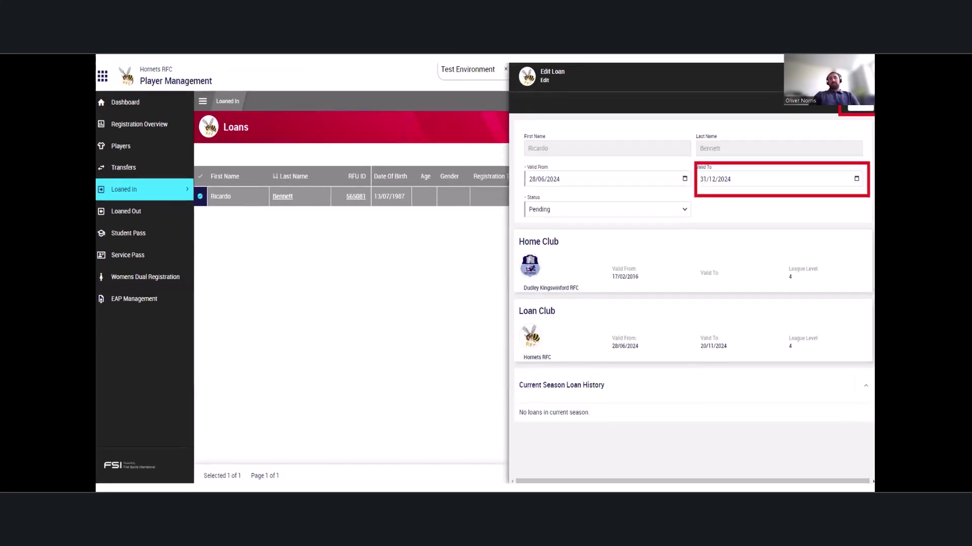
key(Right)
key(Right)
key(Left)
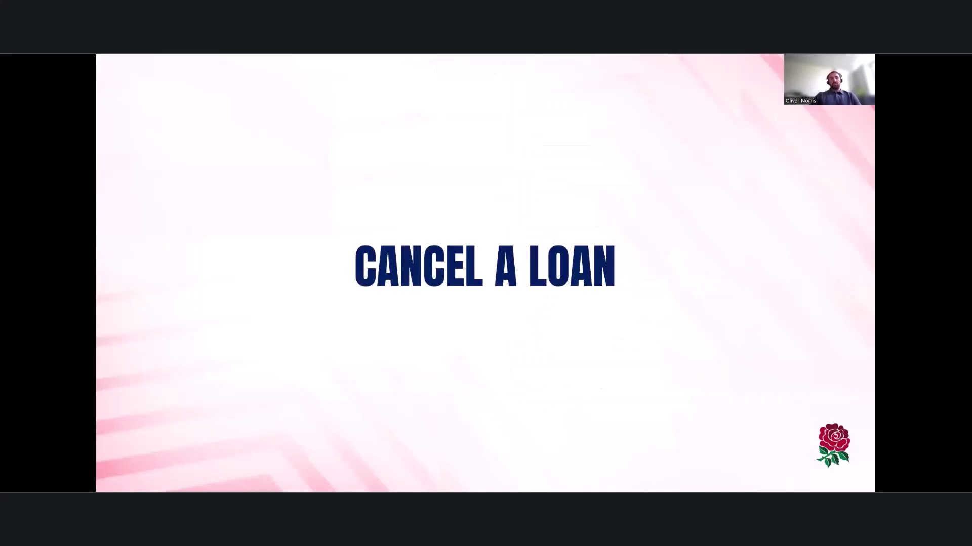
Step: Cancel the player's loan in Hornets RFC's Loaned In list
key(Right)
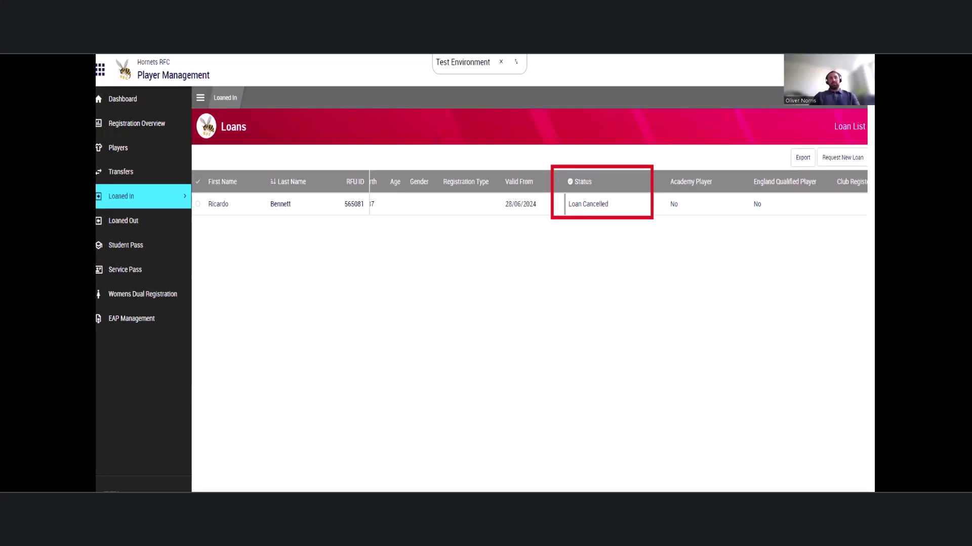
key(Right)
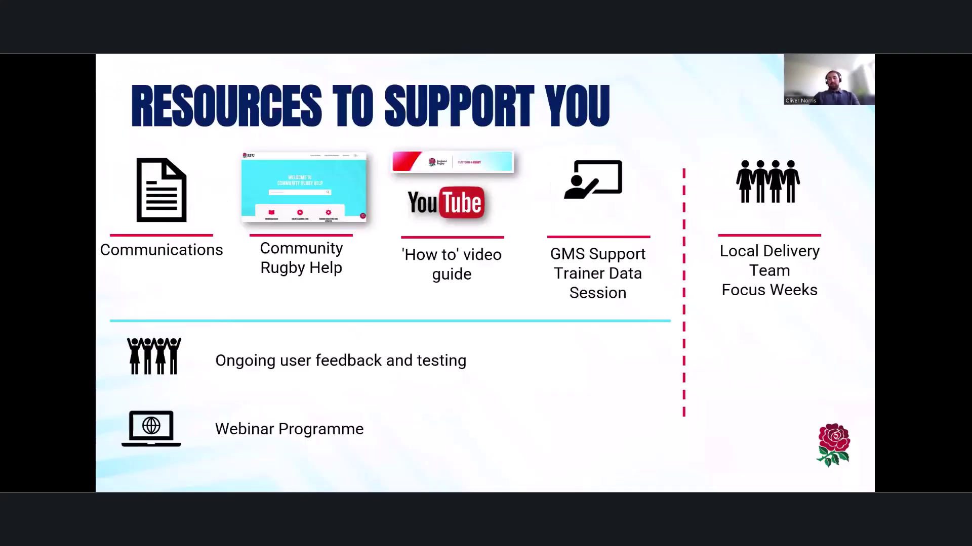